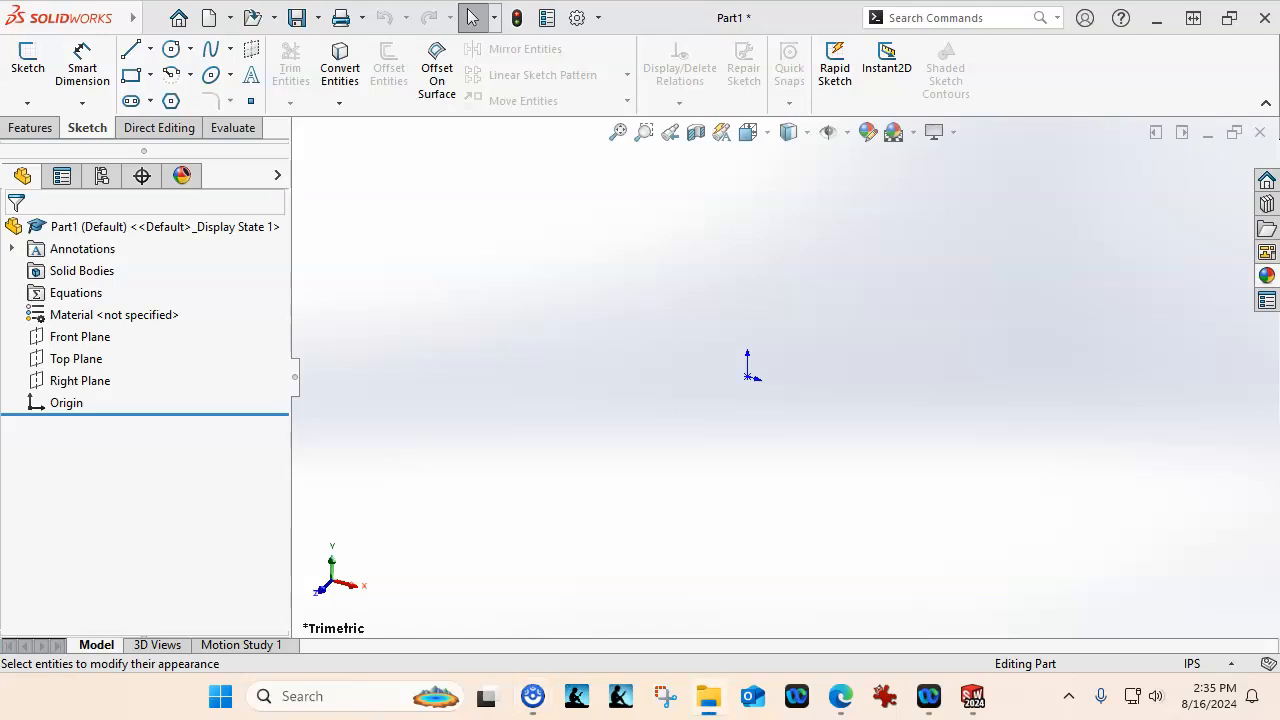
# Step: Switch to File Explorer, reposition its window over the empty part and make it taller
pyautogui.click(708, 696)
pyautogui.moveTo(686, 240); pyautogui.dragTo(849, 126)
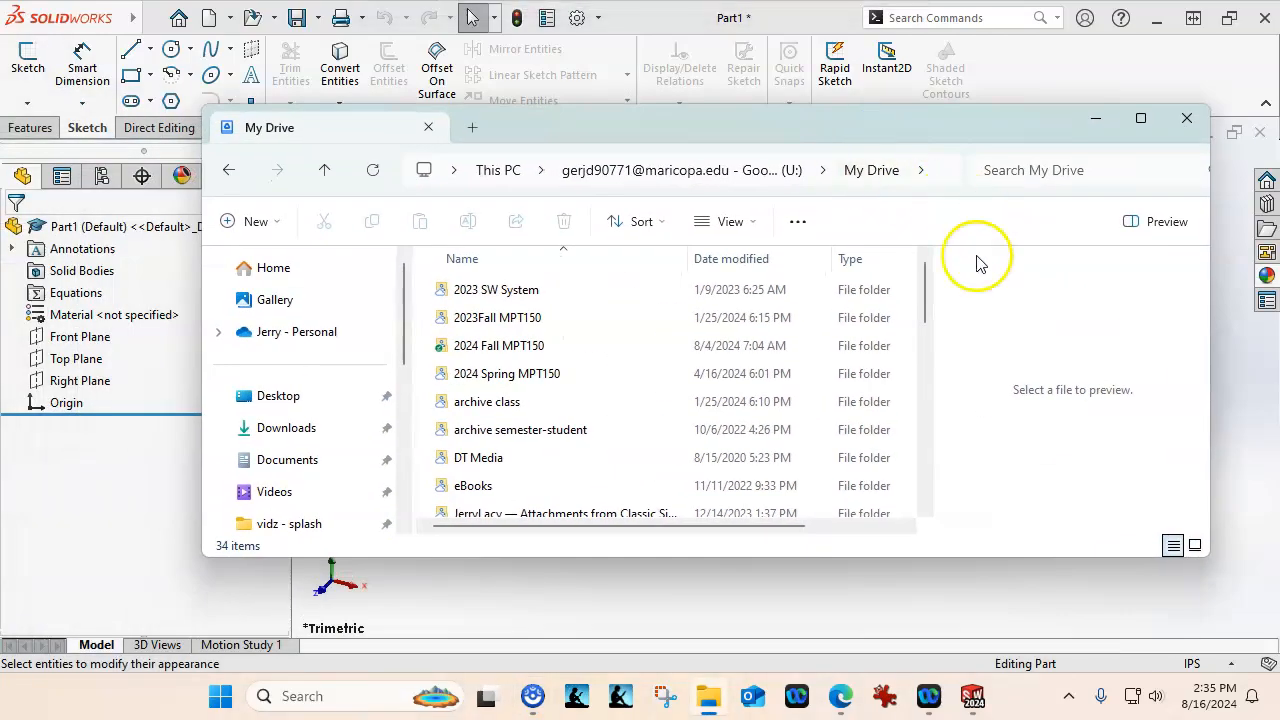
pyautogui.moveTo(879, 106); pyautogui.dragTo(877, 45)
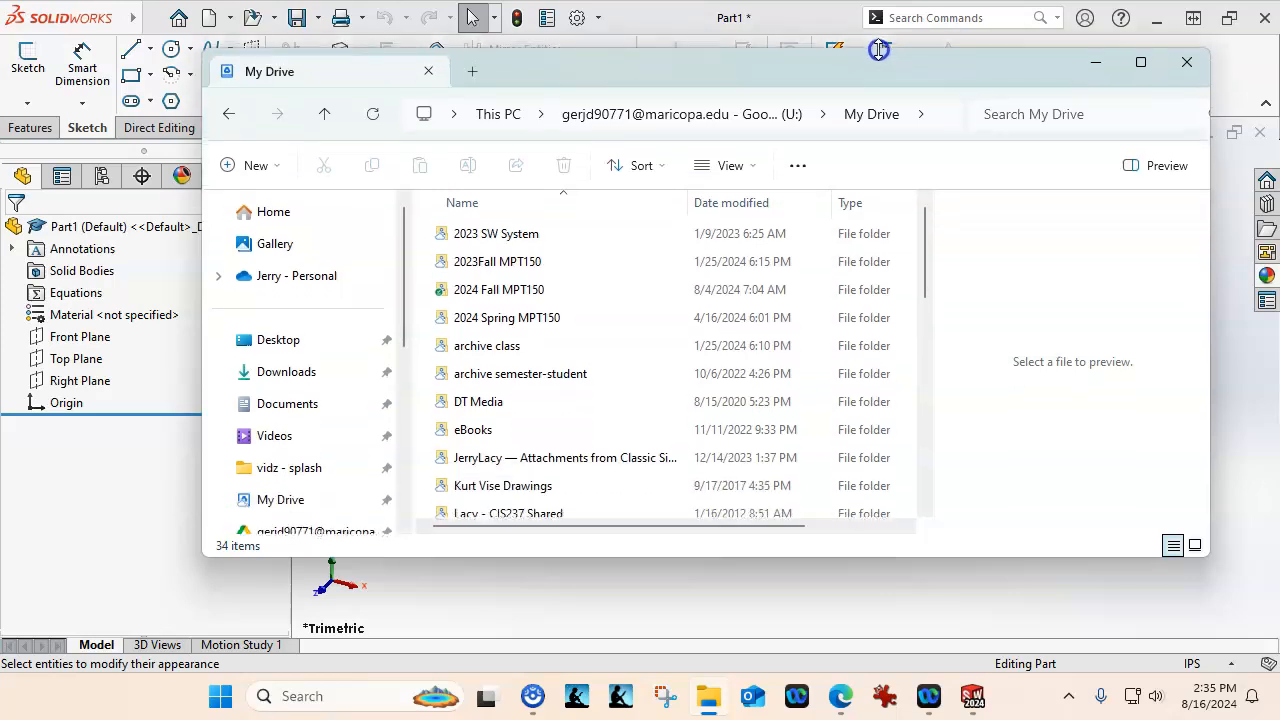
pyautogui.moveTo(717, 558); pyautogui.dragTo(714, 614)
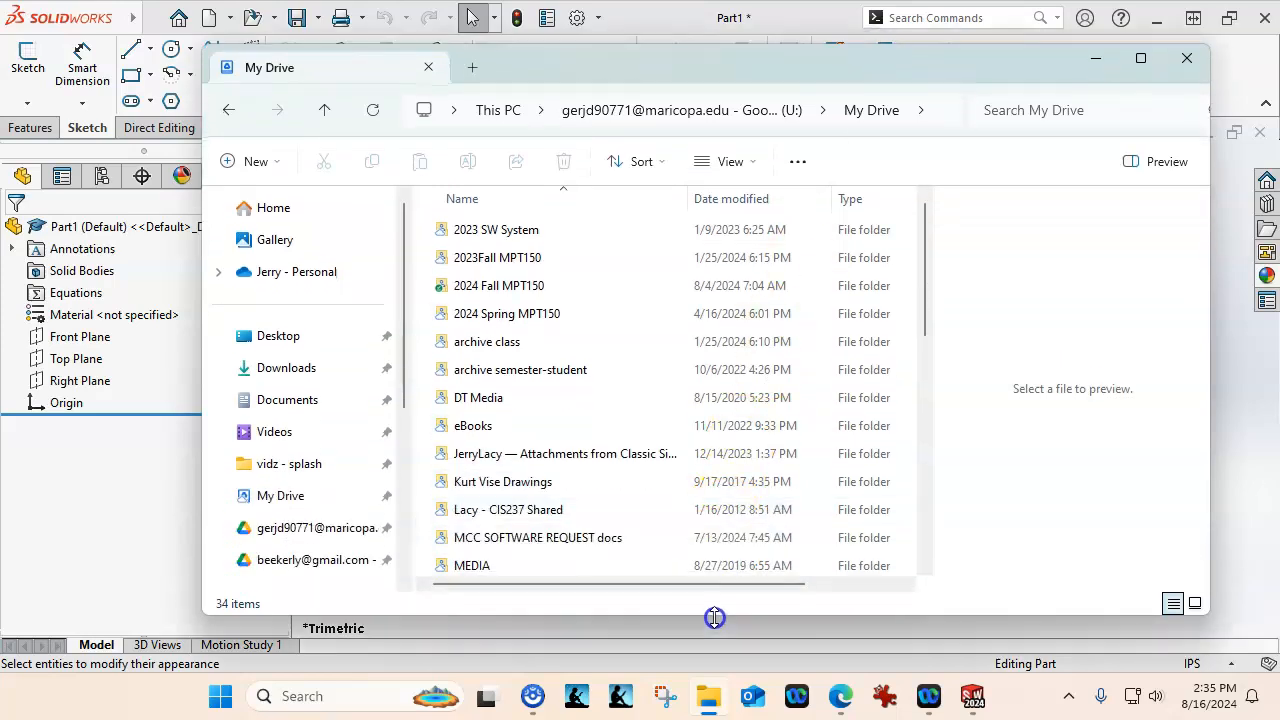
# Step: Look through the folders in My Drive and the drives listed under This PC
pyautogui.scroll(-3, 571, 455)
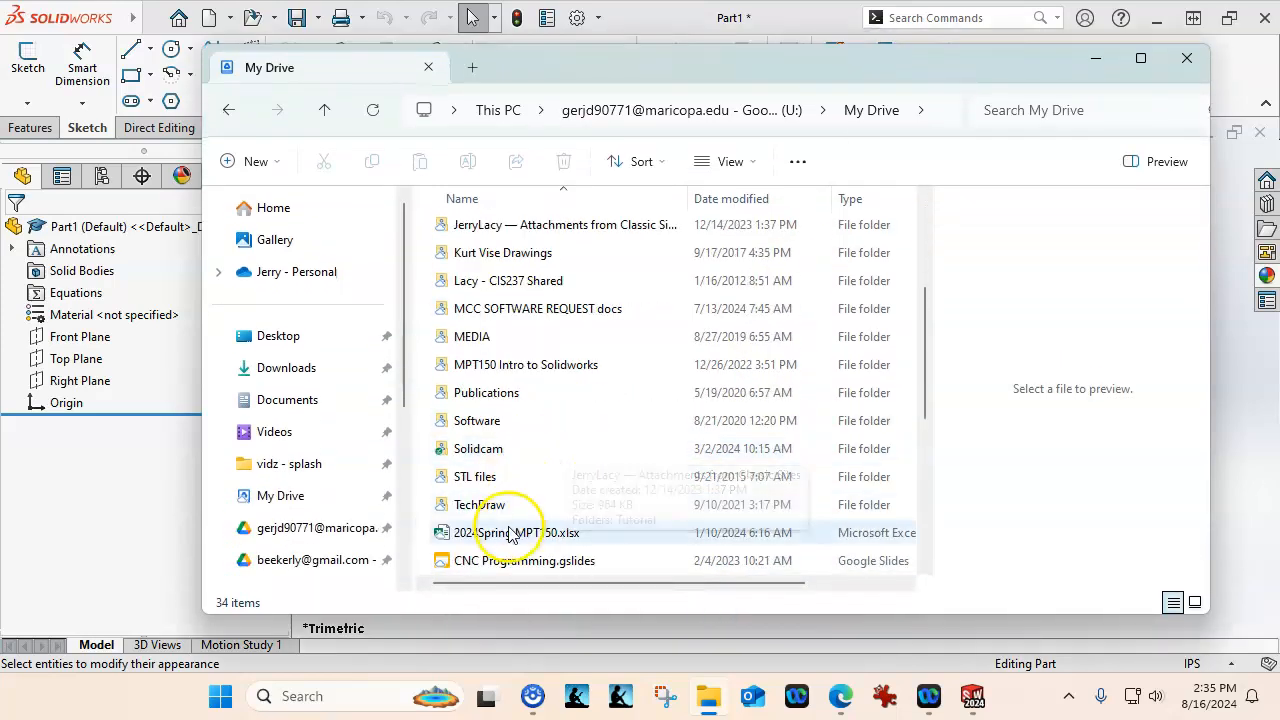
pyautogui.scroll(3, 510, 402)
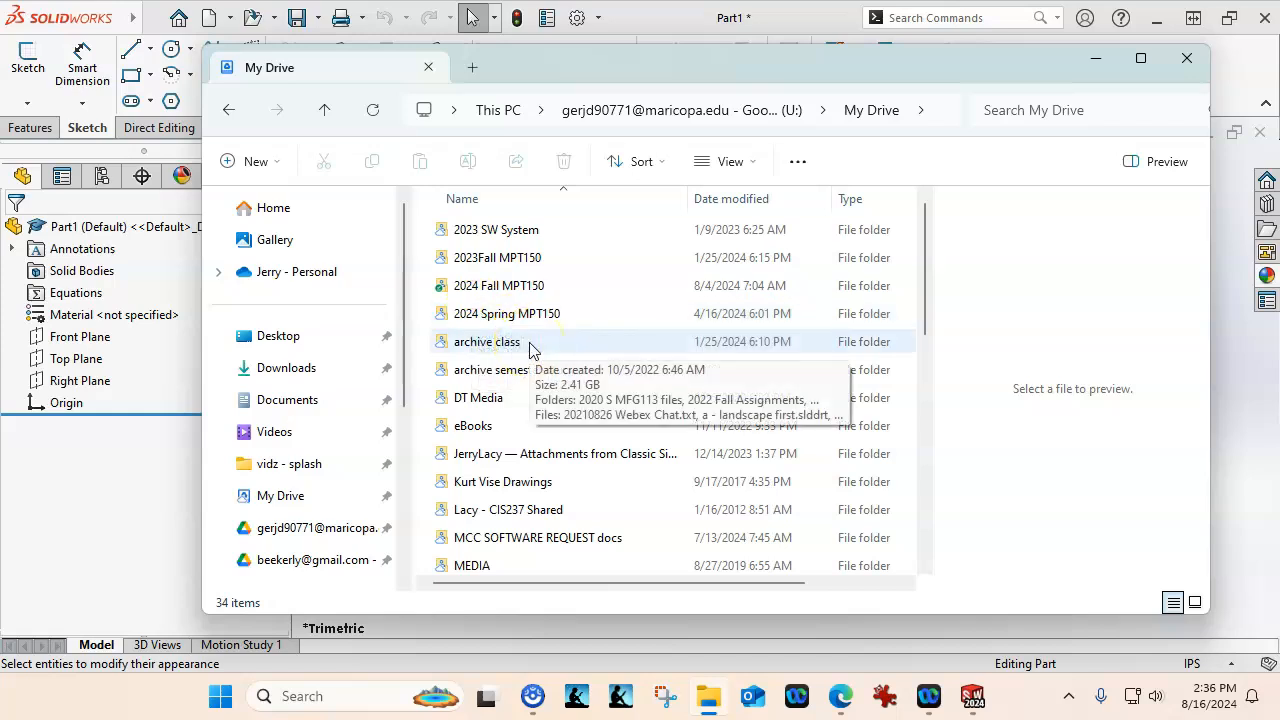
pyautogui.click(542, 352)
pyautogui.click(572, 381)
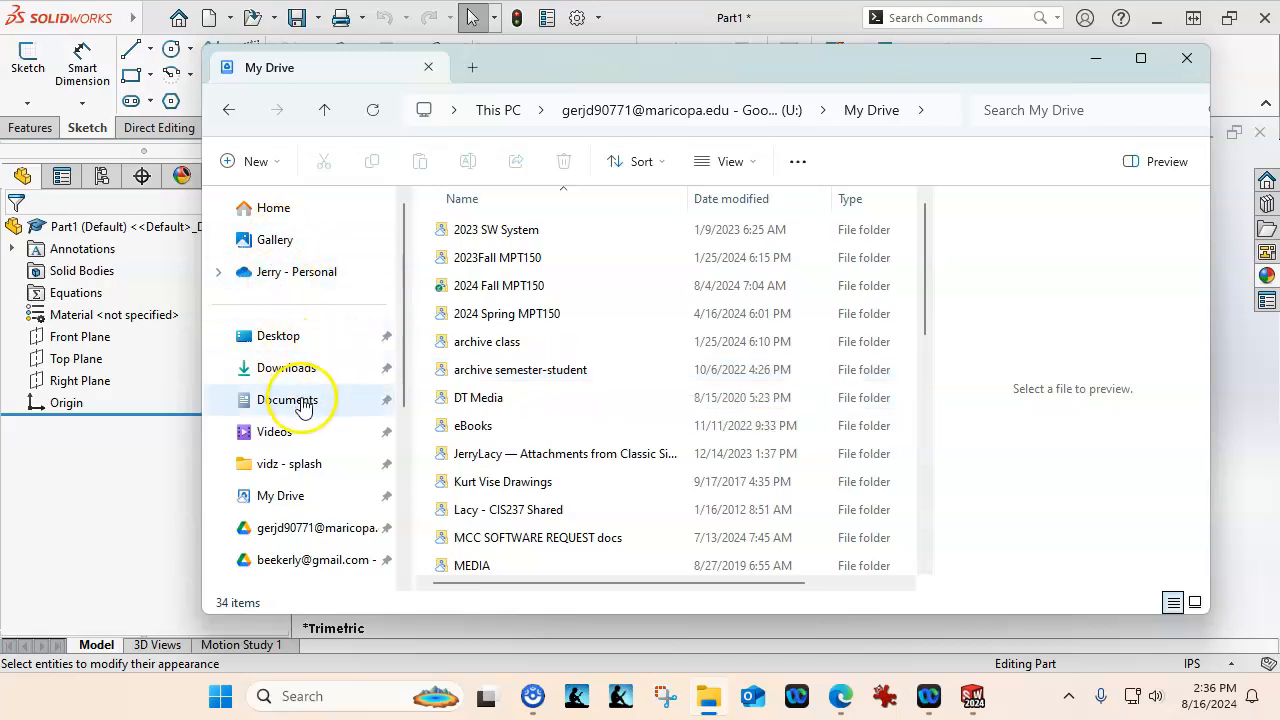
pyautogui.scroll(-3, 303, 405)
pyautogui.scroll(-1, 303, 405)
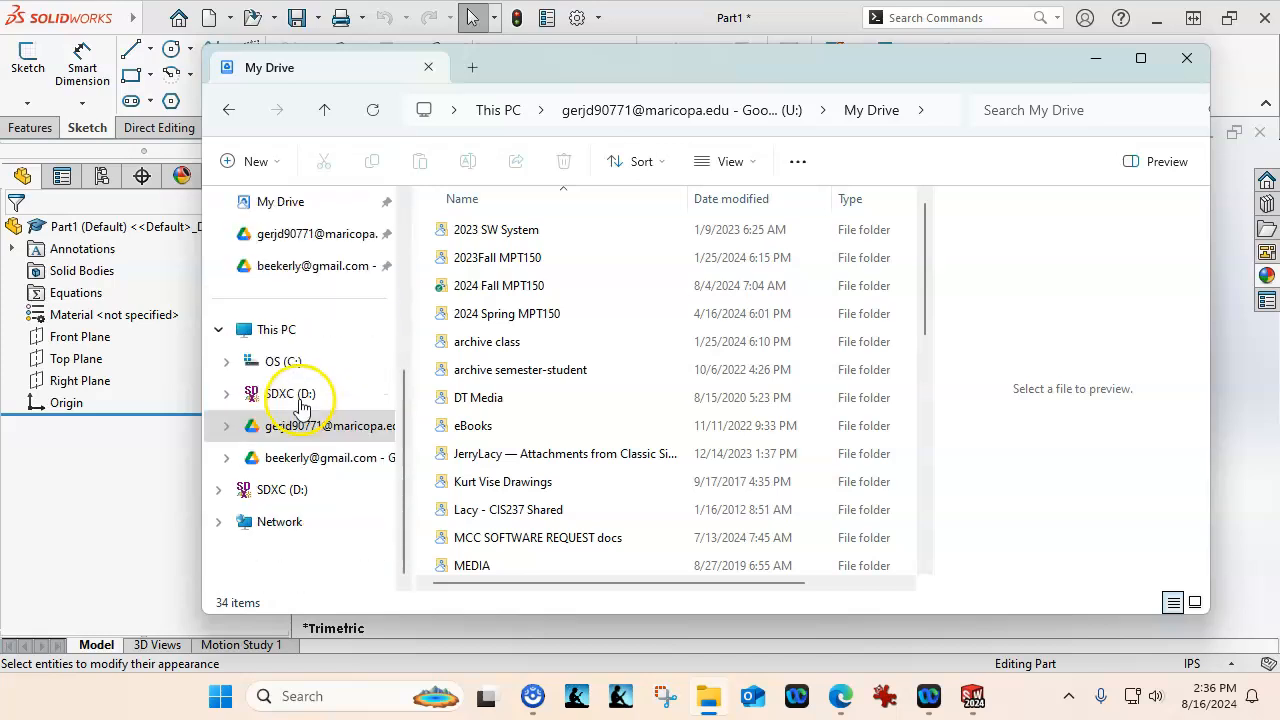
pyautogui.scroll(3, 303, 405)
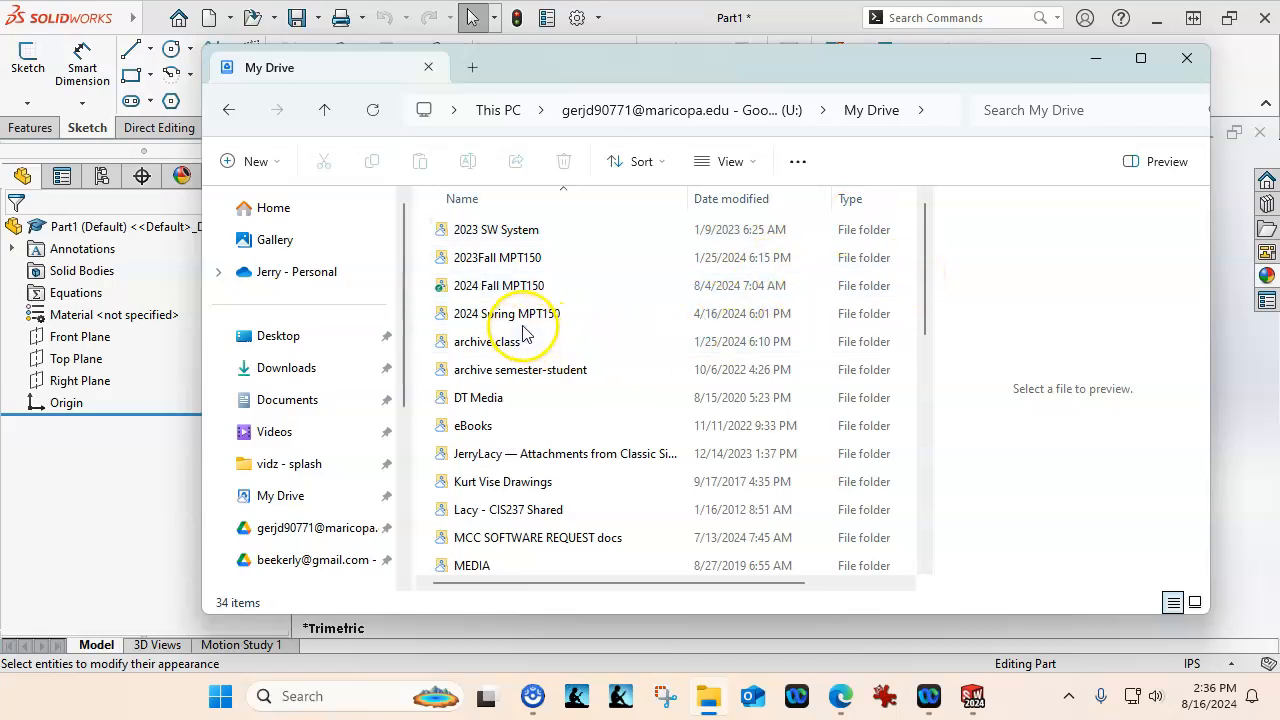
# Step: Open the 2024 Fall MPT150 folder in My Drive and create a folder named SW_Models in it
pyautogui.doubleClick(505, 286)
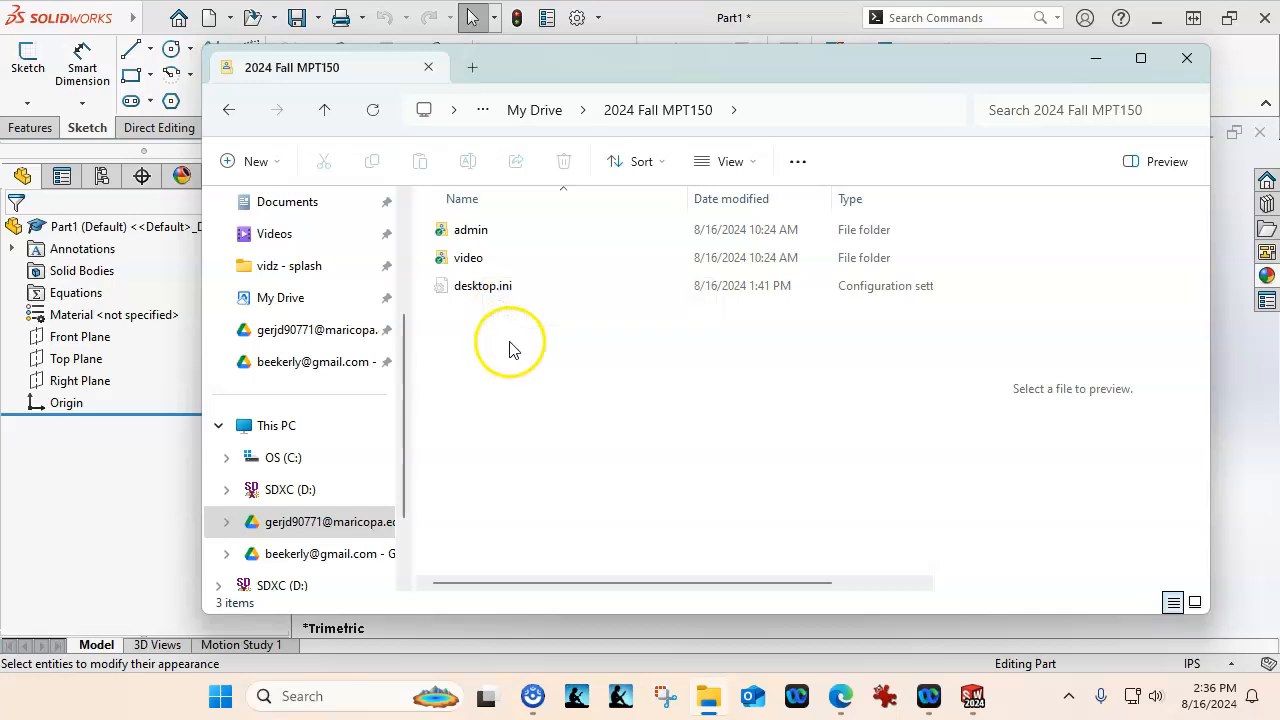
pyautogui.click(228, 163)
pyautogui.click(271, 208)
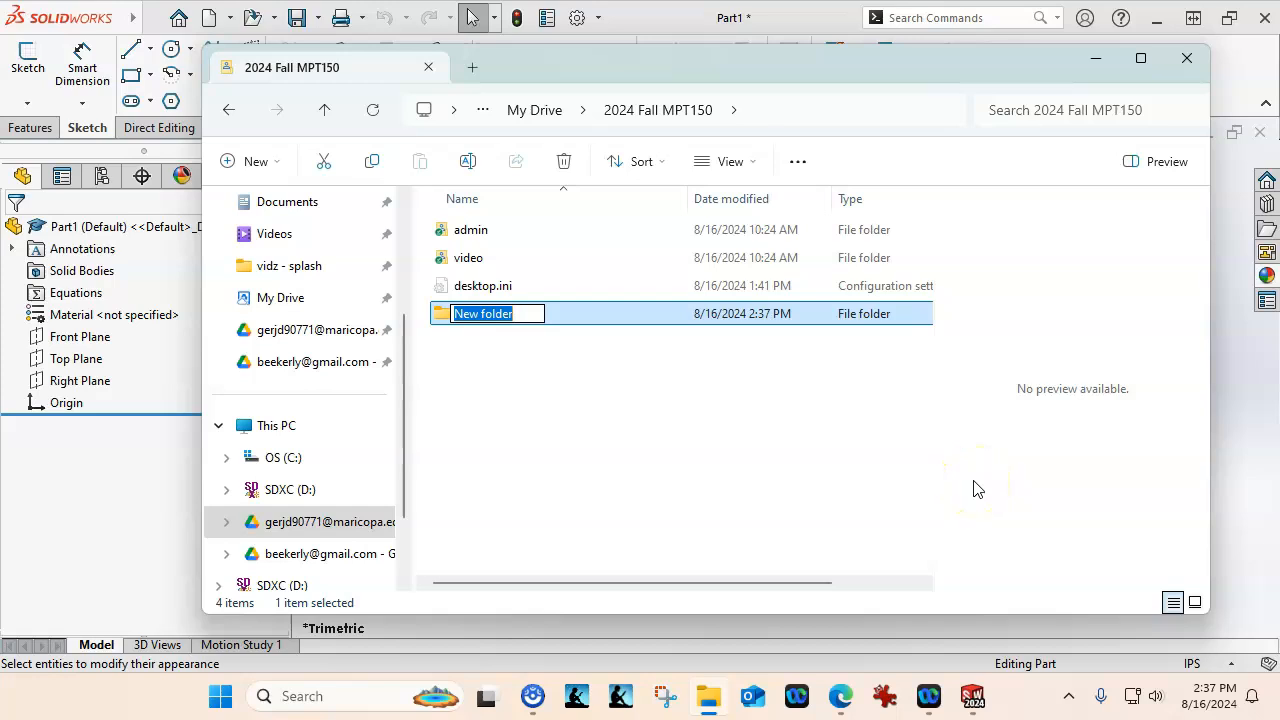
pyautogui.write('SW')
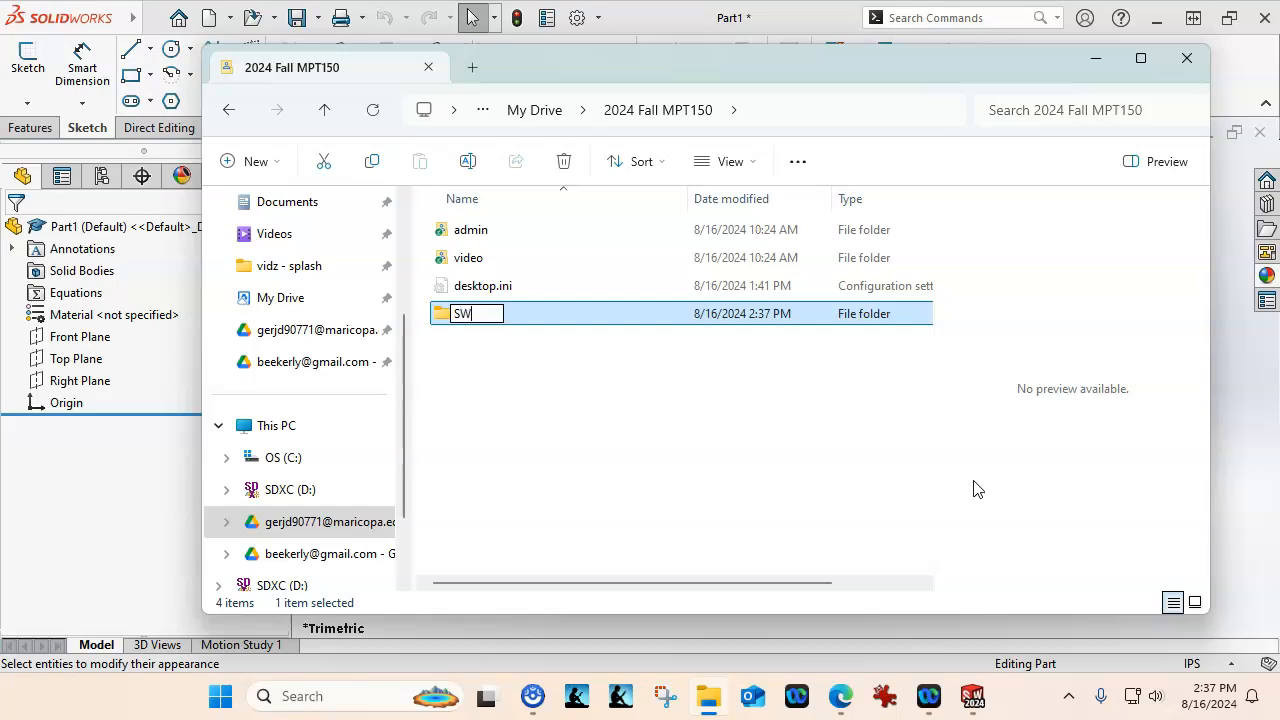
pyautogui.write('_Models')
pyautogui.press('Return')
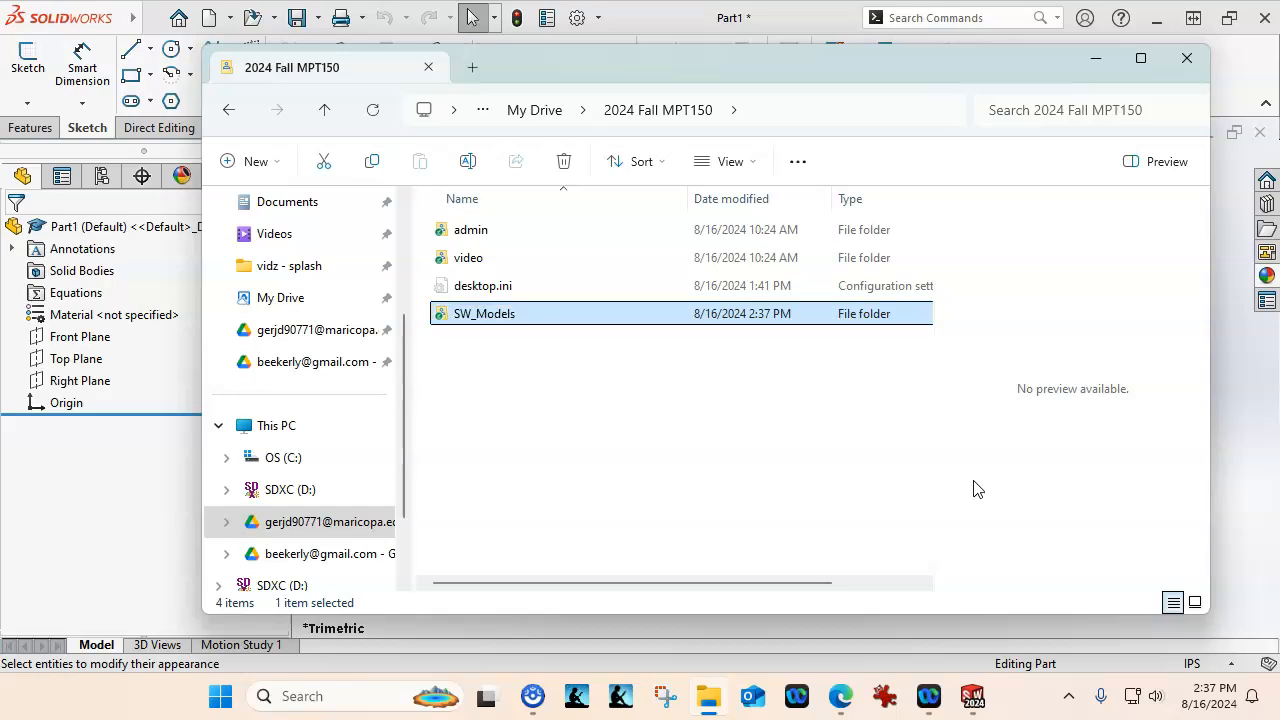
pyautogui.click(645, 405)
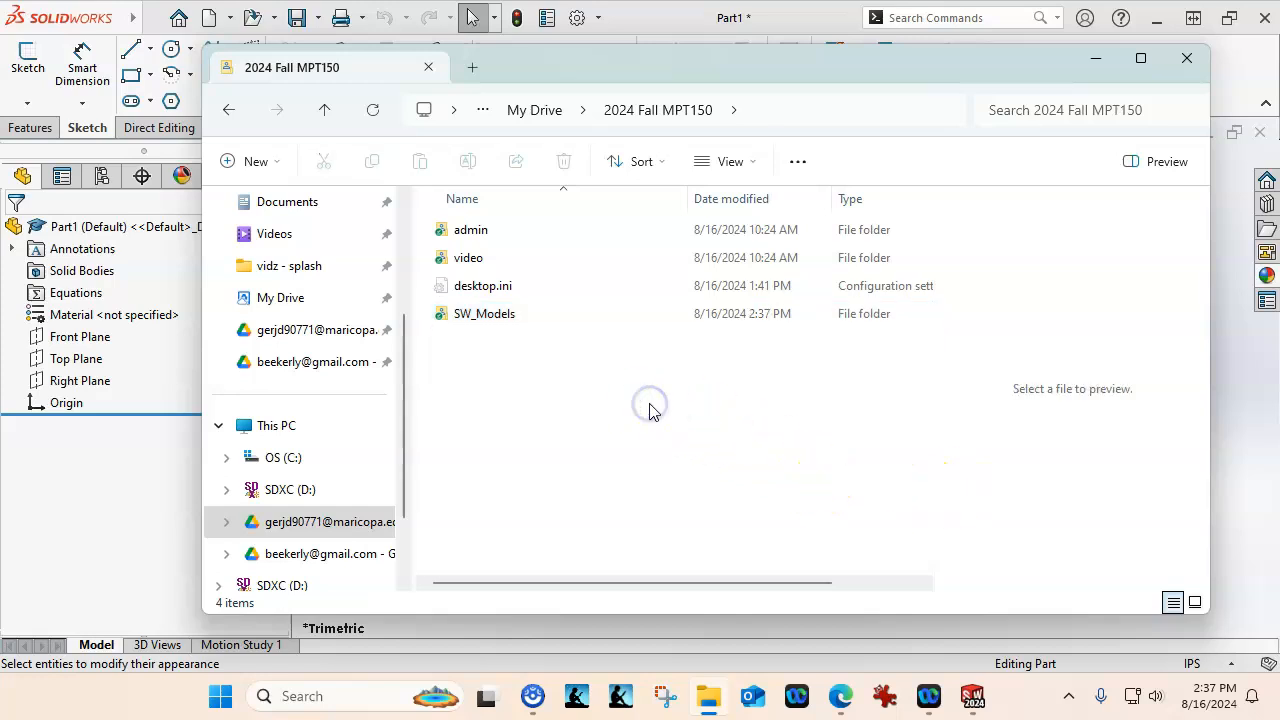
# Step: Create a subfolder named Assign1 inside the SW_Models folder and open it
pyautogui.doubleClick(455, 315)
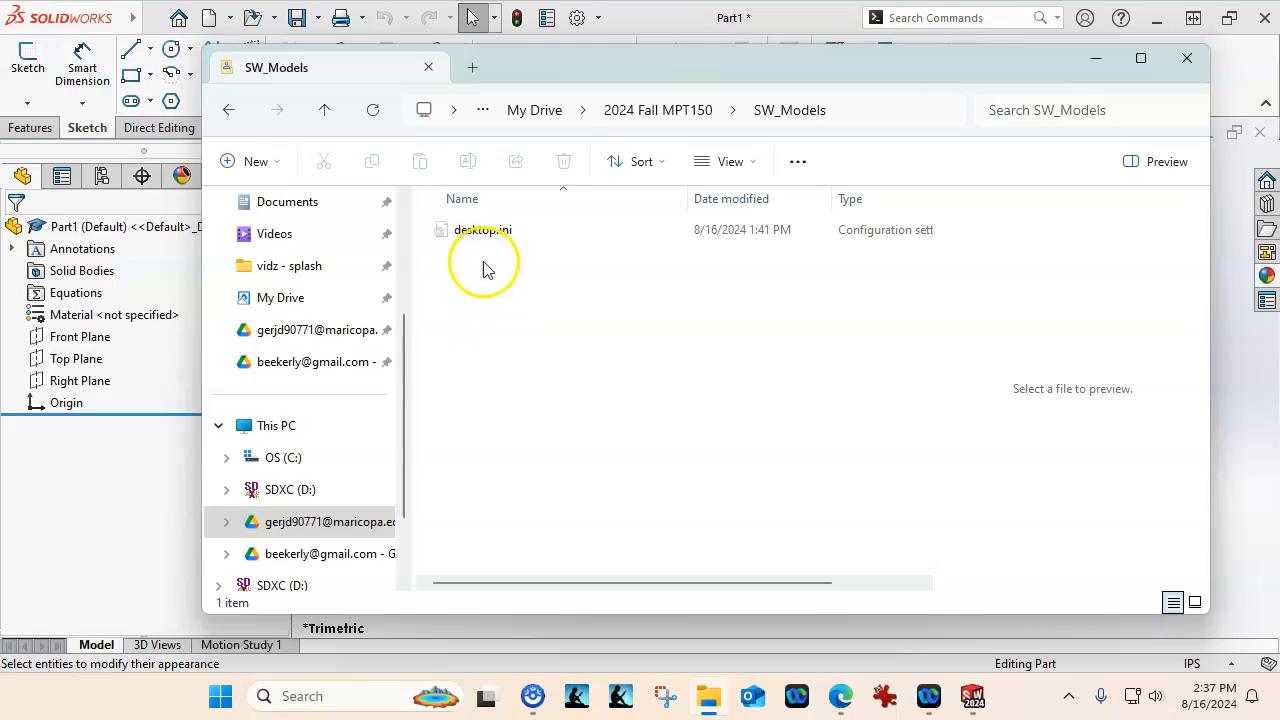
pyautogui.click(247, 162)
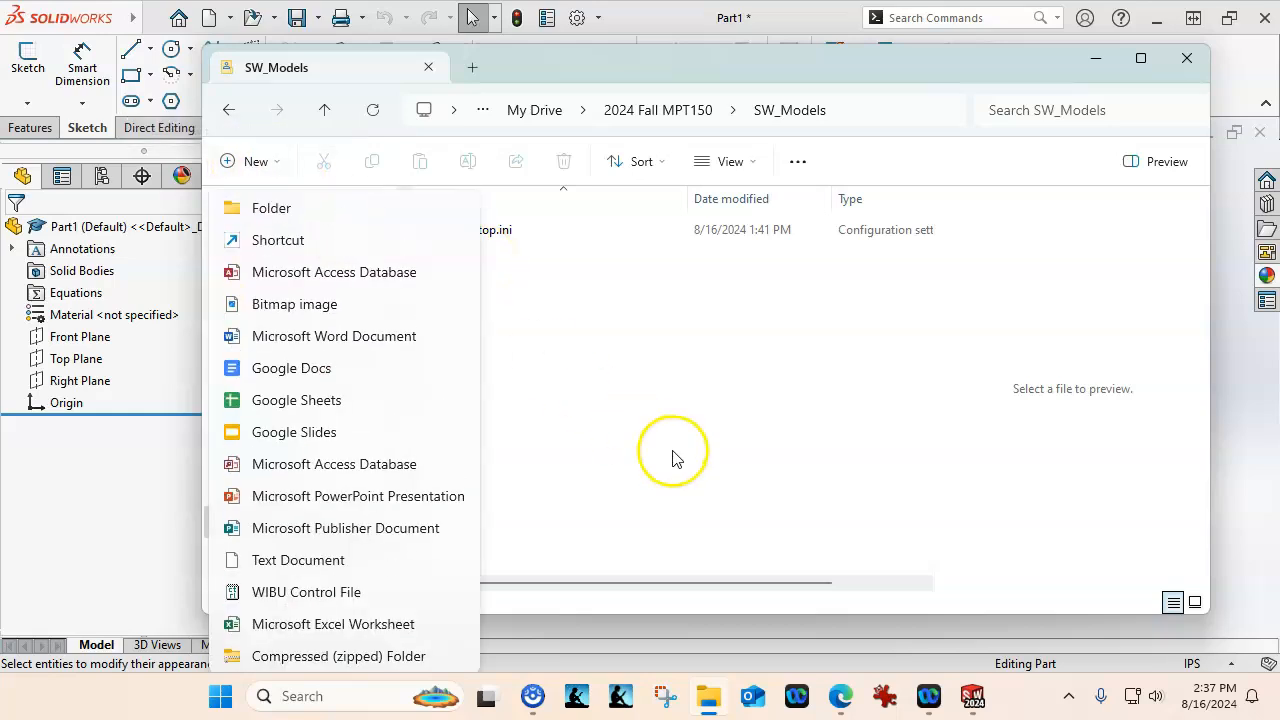
pyautogui.click(271, 206)
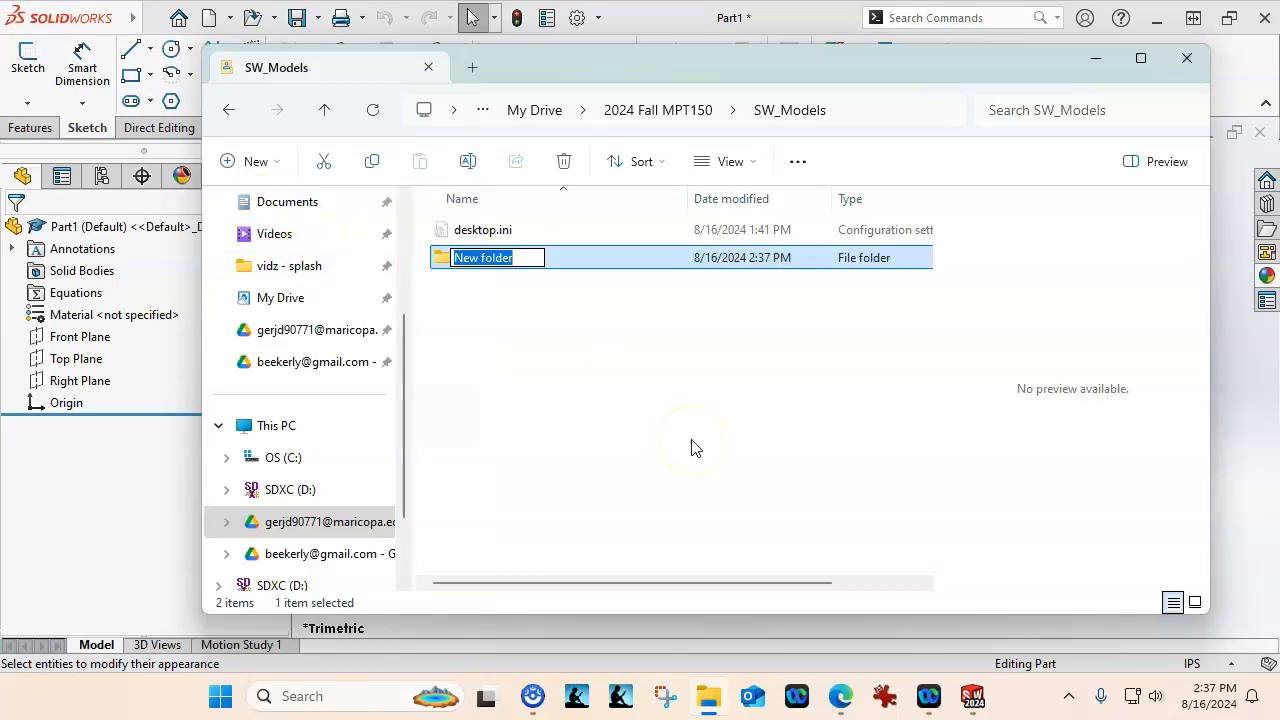
pyautogui.write('Assign1')
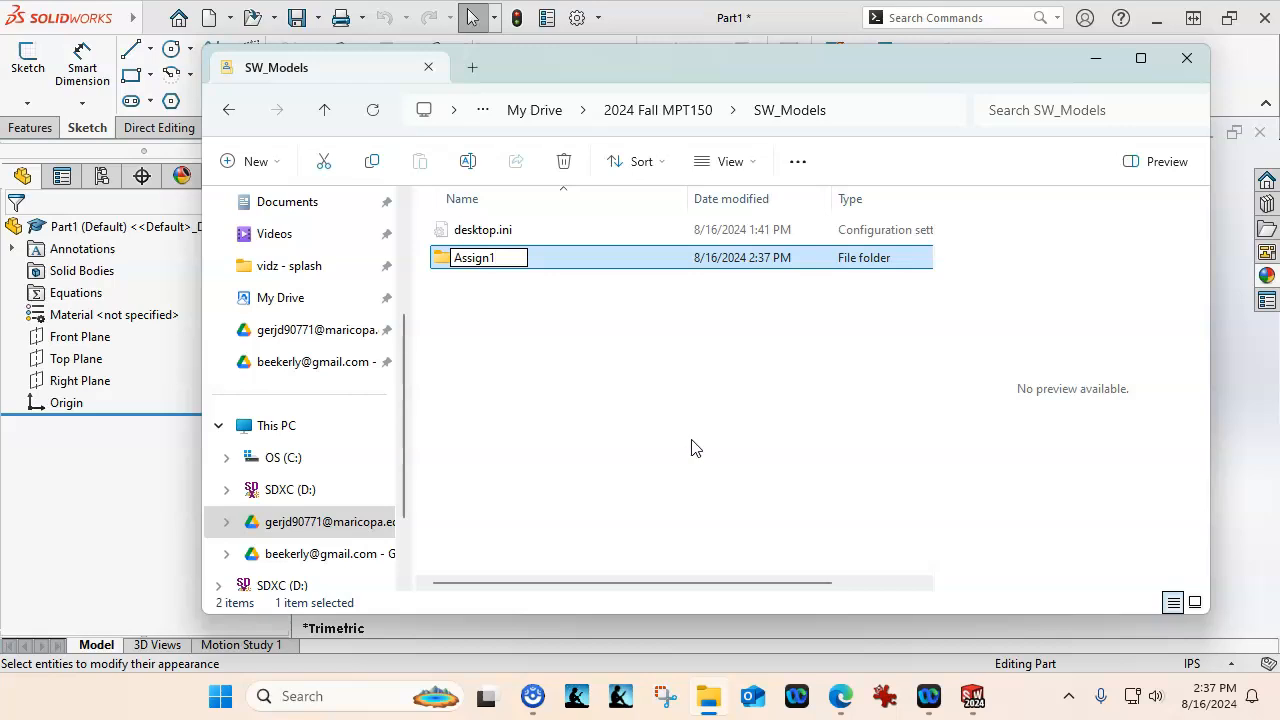
pyautogui.press('Return')
pyautogui.doubleClick(472, 256)
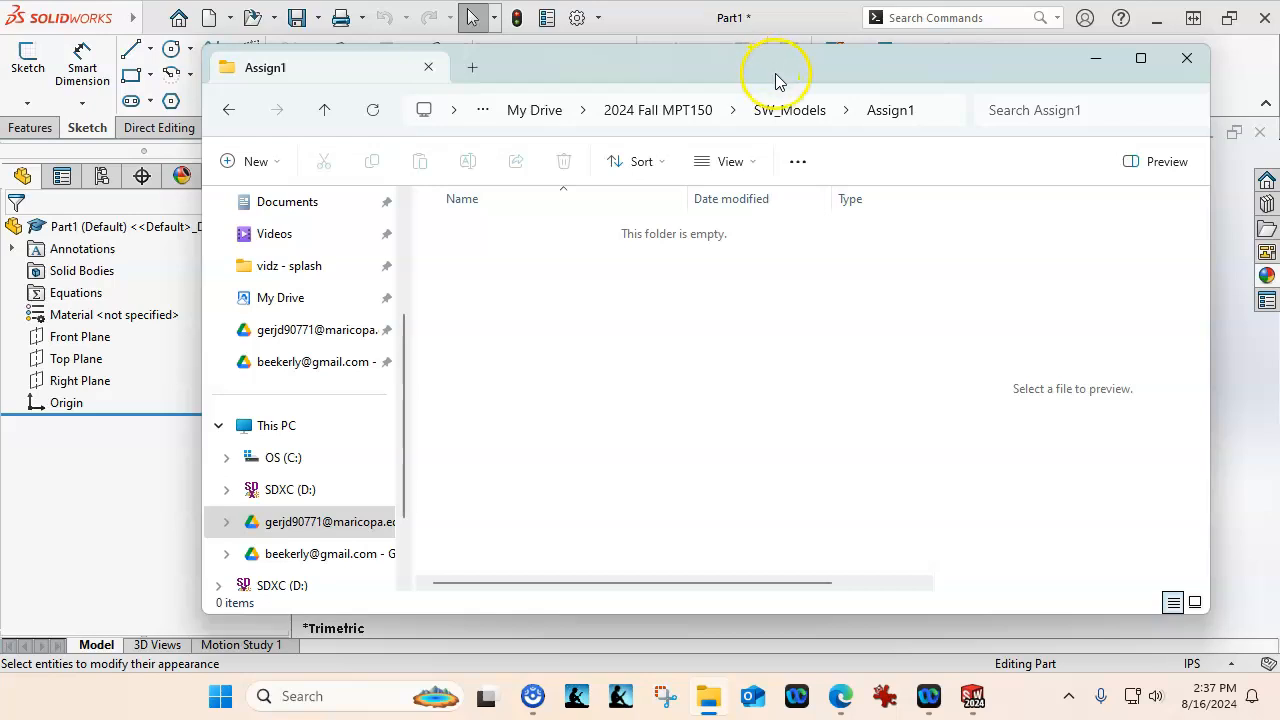
# Step: Replace File Explorer with the browser's "drive" search results and open the Google Drive Download page at the desktop download option
pyautogui.moveTo(775, 75); pyautogui.dragTo(0, 110)
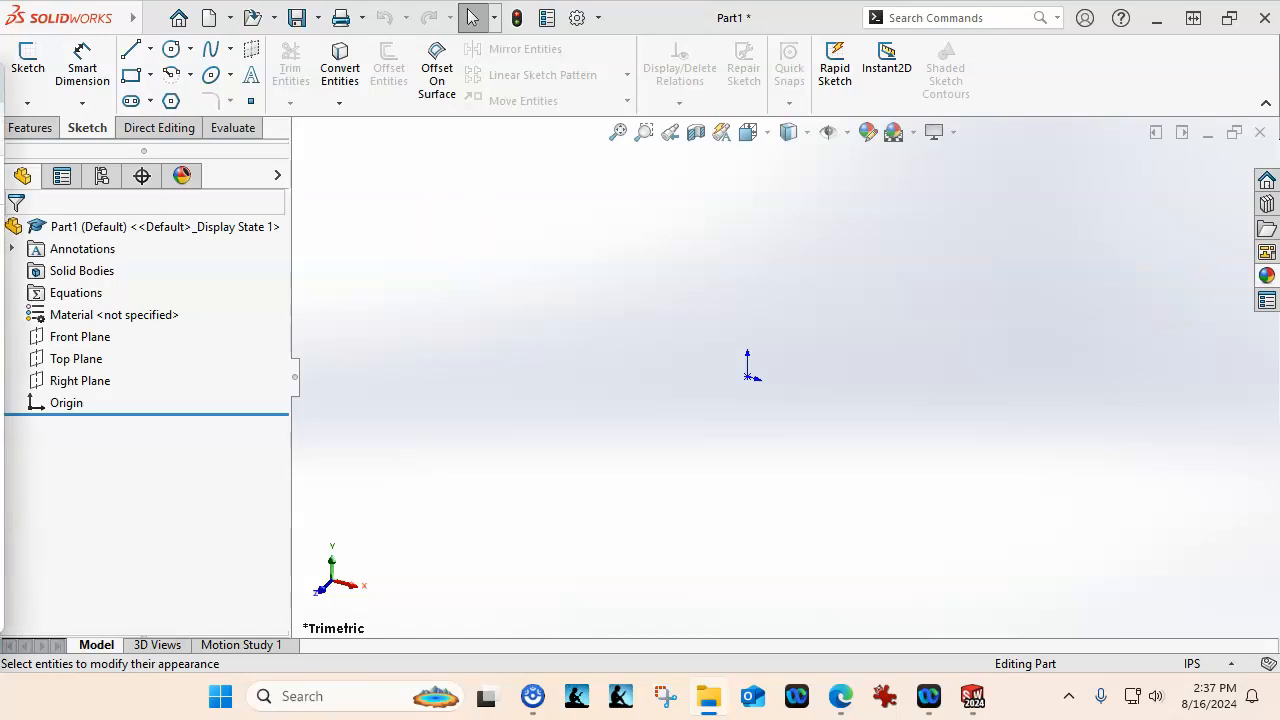
pyautogui.moveTo(1279, 76); pyautogui.dragTo(826, 36)
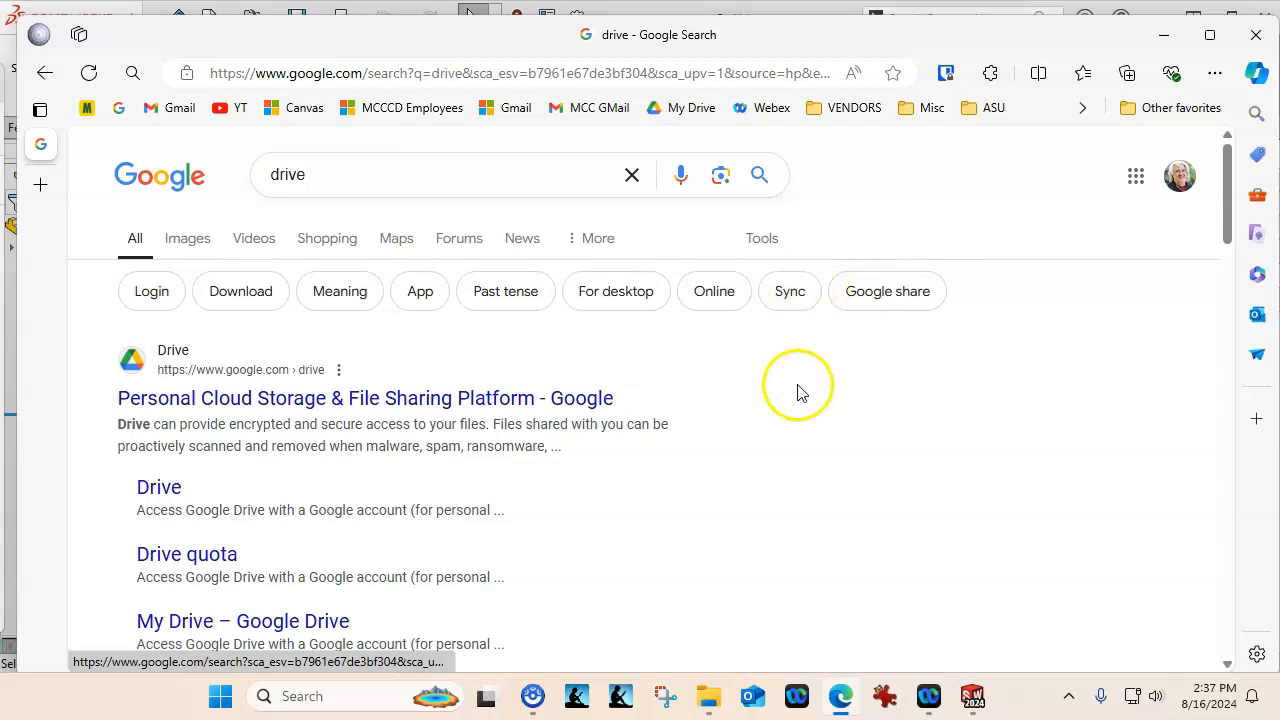
pyautogui.scroll(-1, 743, 426)
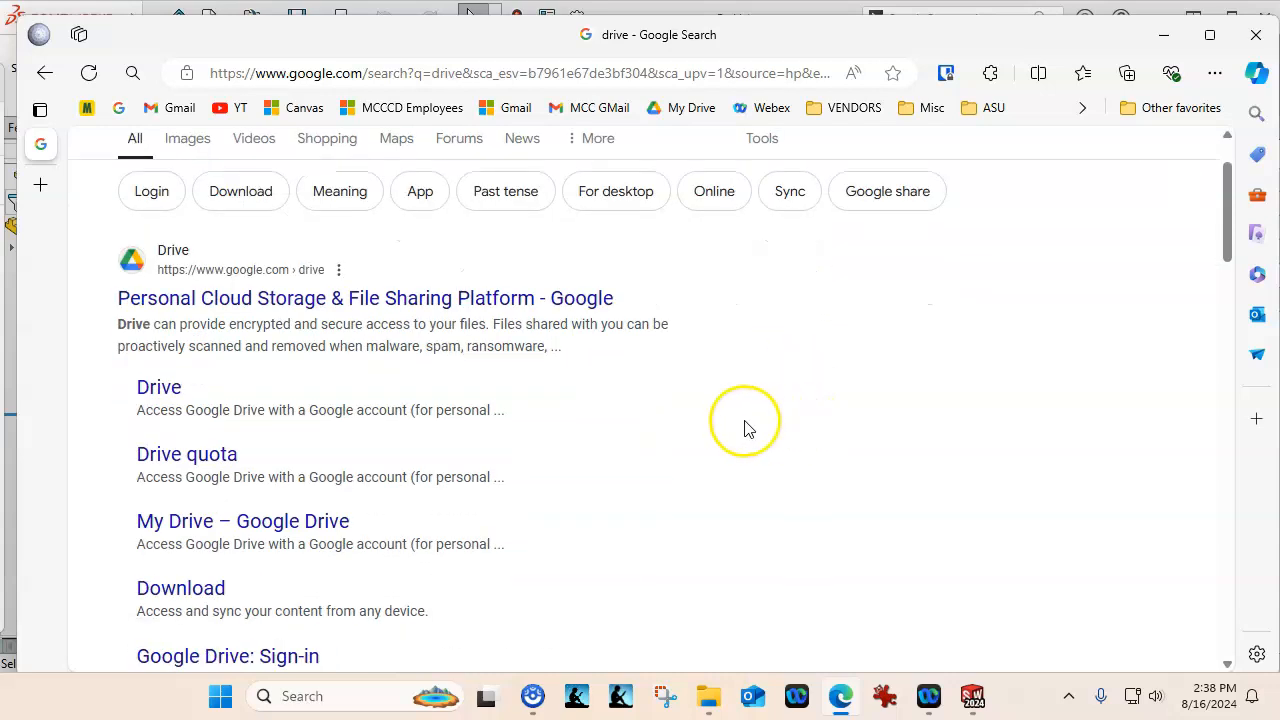
pyautogui.scroll(-1, 744, 428)
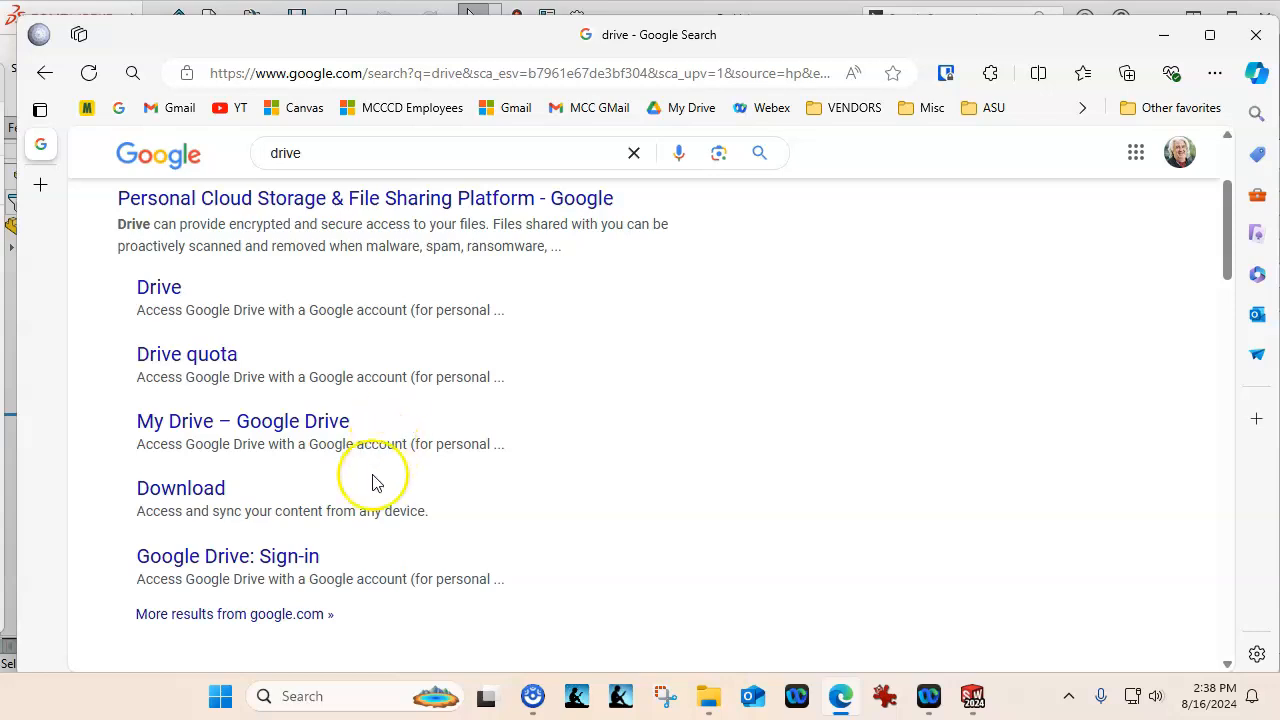
pyautogui.click(182, 489)
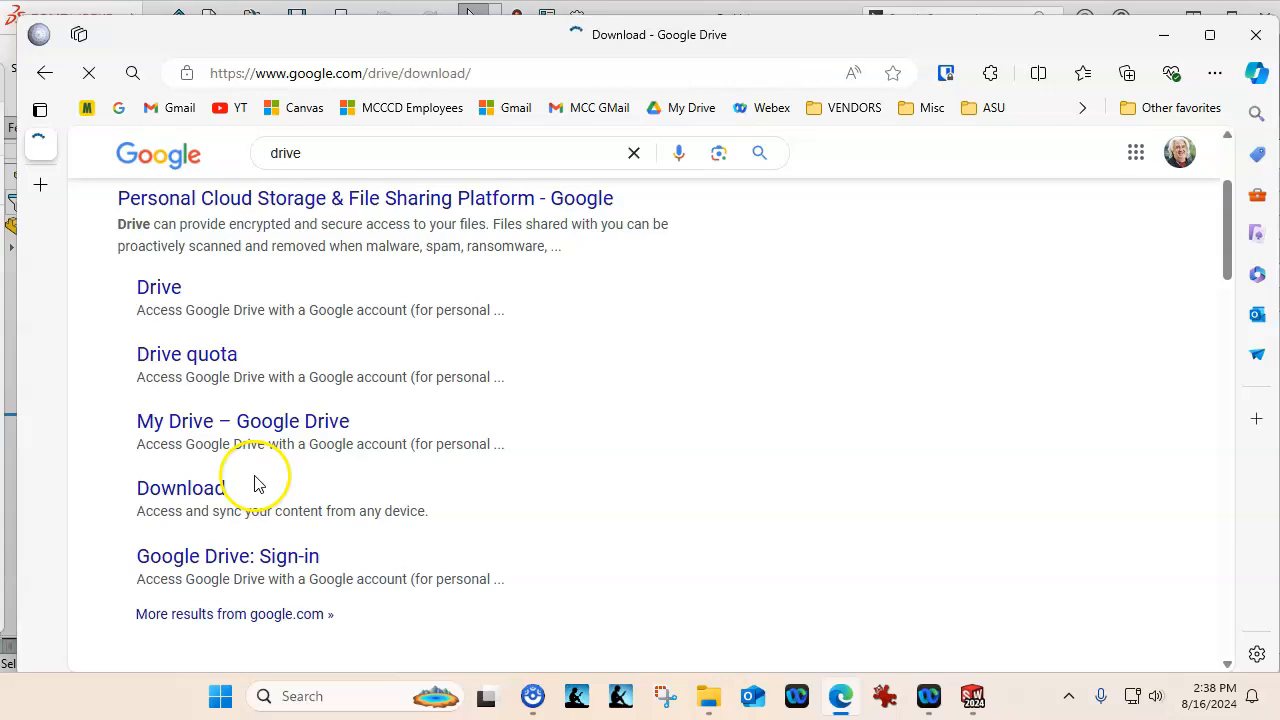
pyautogui.scroll(-1, 507, 316)
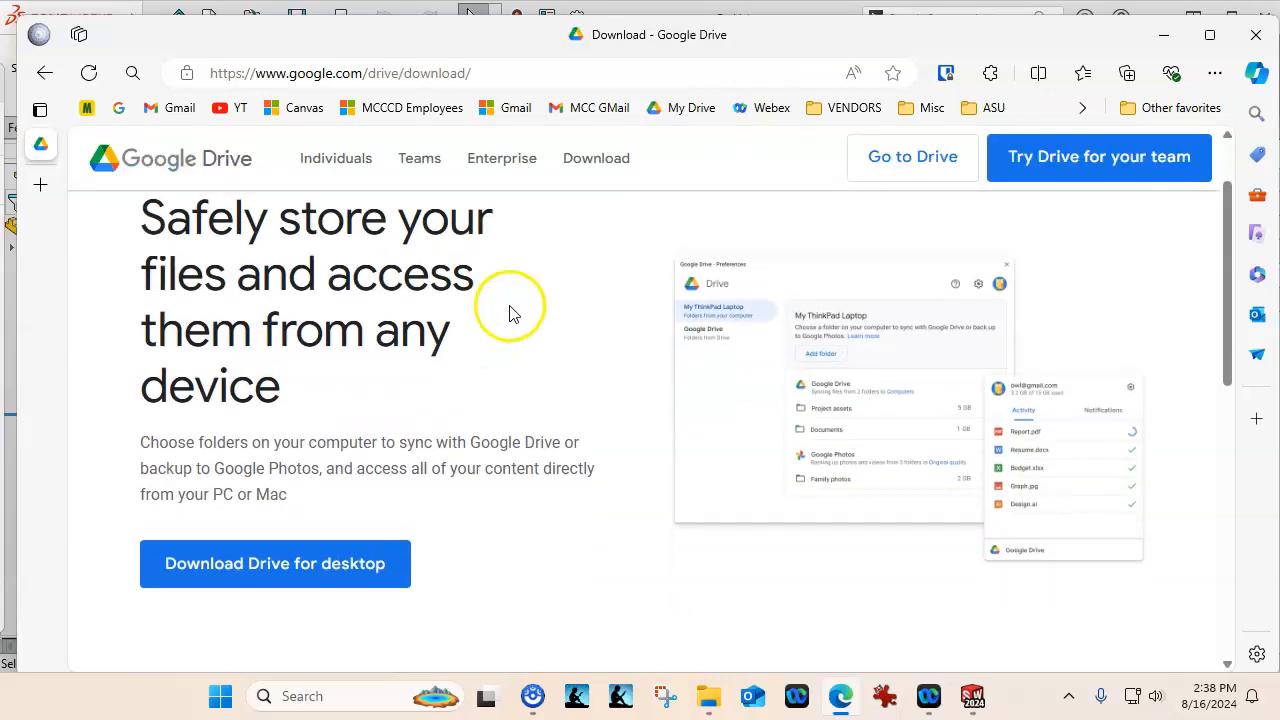
pyautogui.scroll(-1, 517, 273)
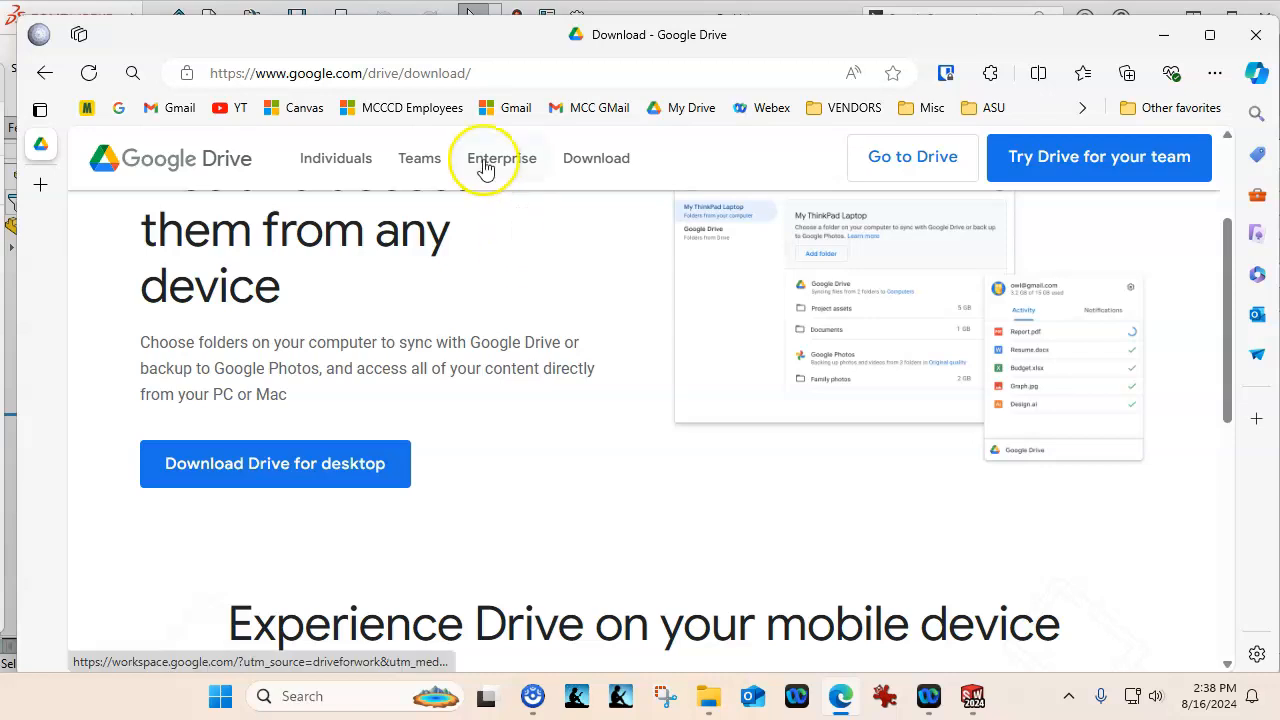
# Step: Bring File Explorer back over the browser and widen its navigation area to show the full Google Drive names
pyautogui.moveTo(0, 115); pyautogui.dragTo(655, 105)
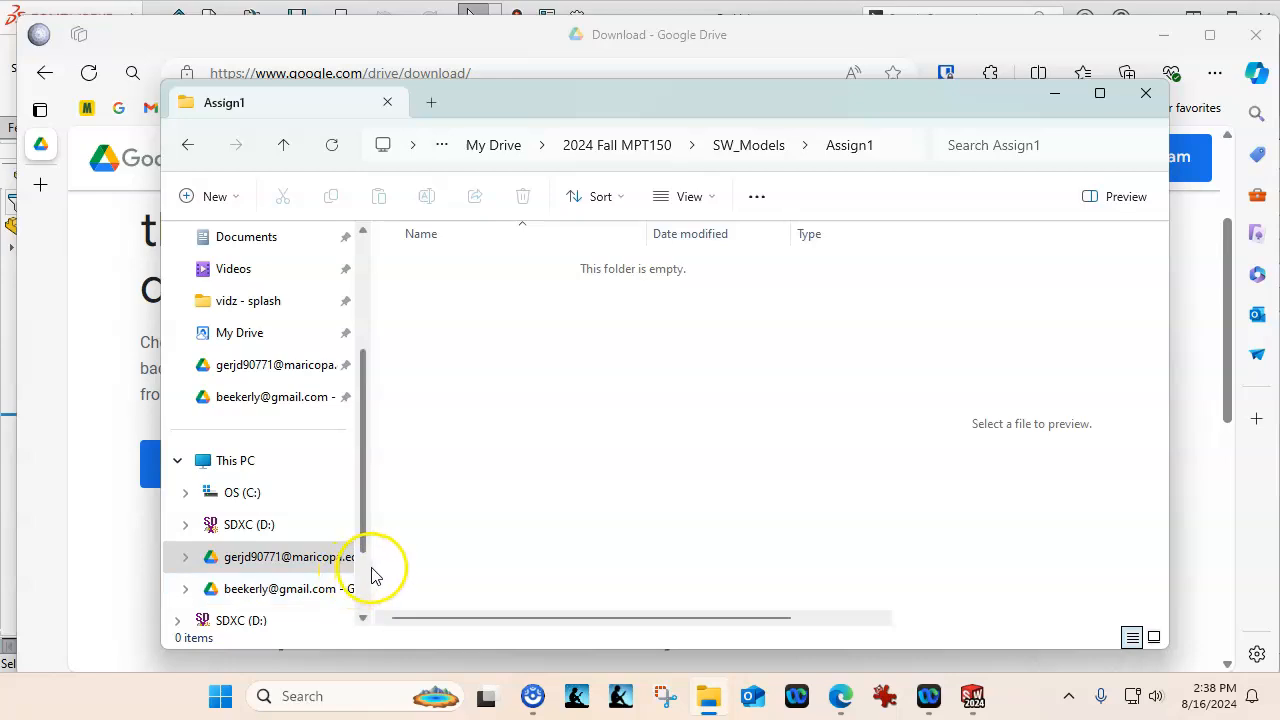
pyautogui.moveTo(366, 563); pyautogui.dragTo(454, 567)
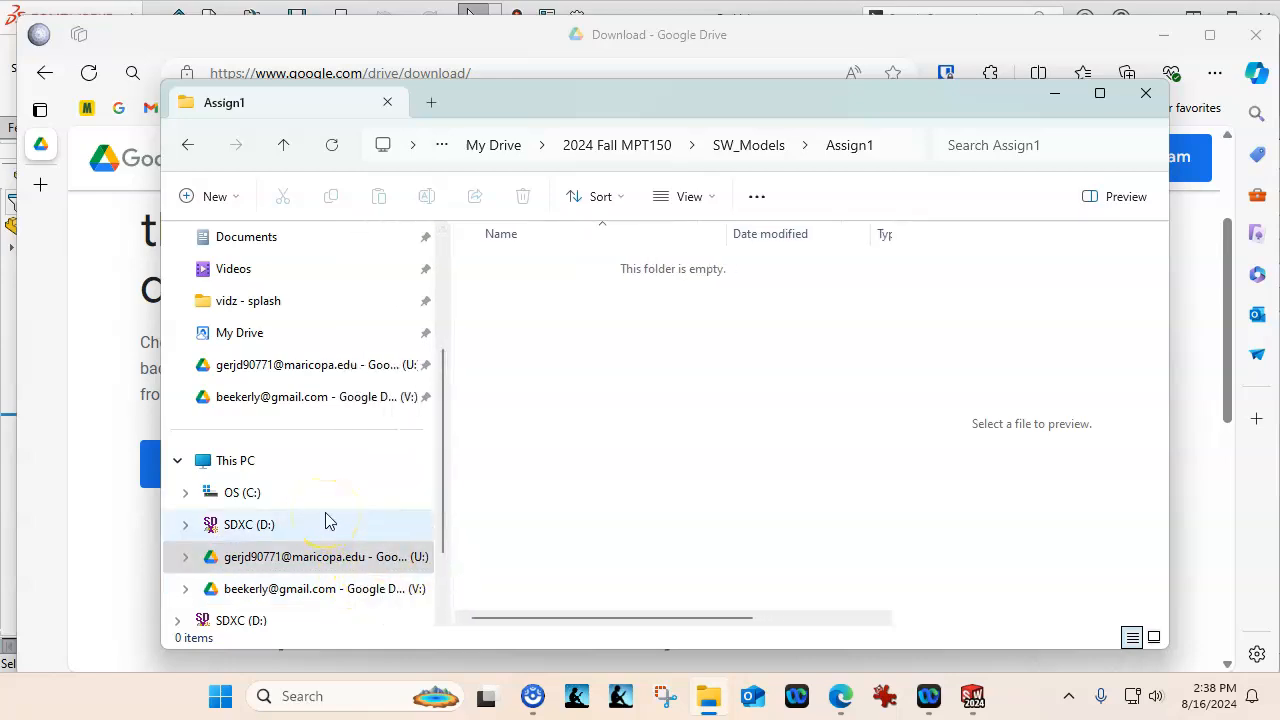
pyautogui.click(328, 550)
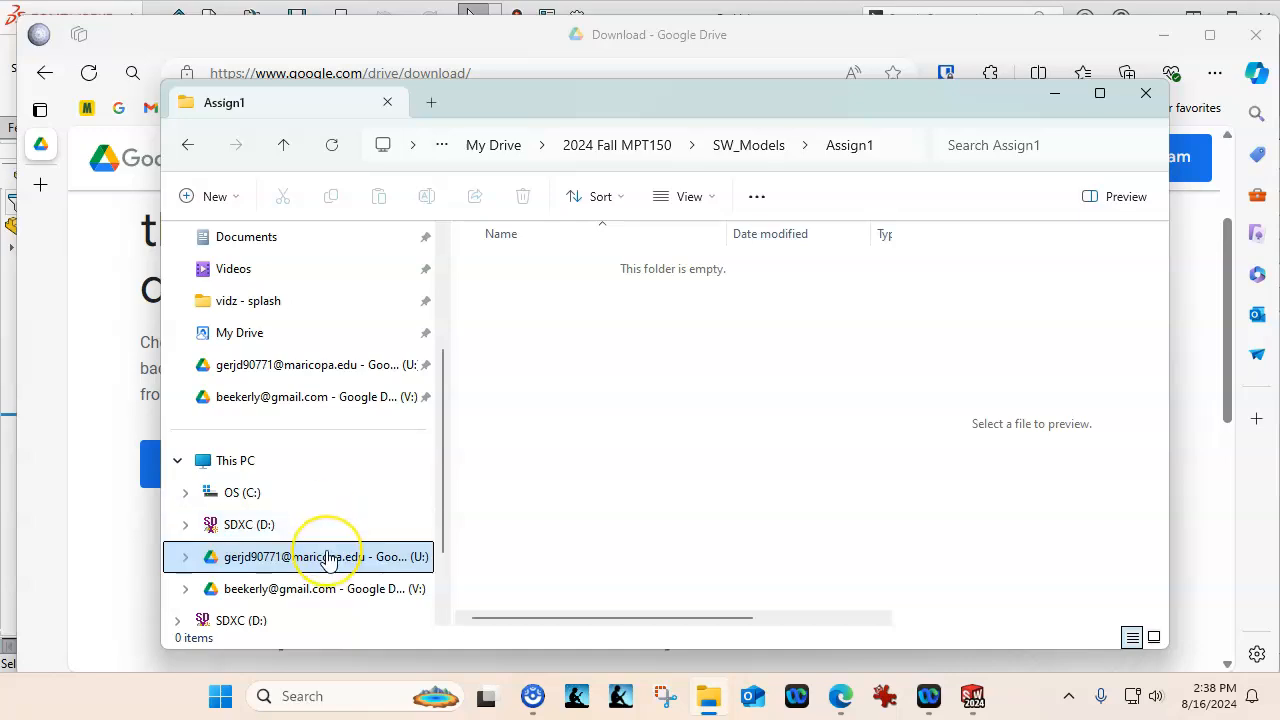
pyautogui.click(668, 300)
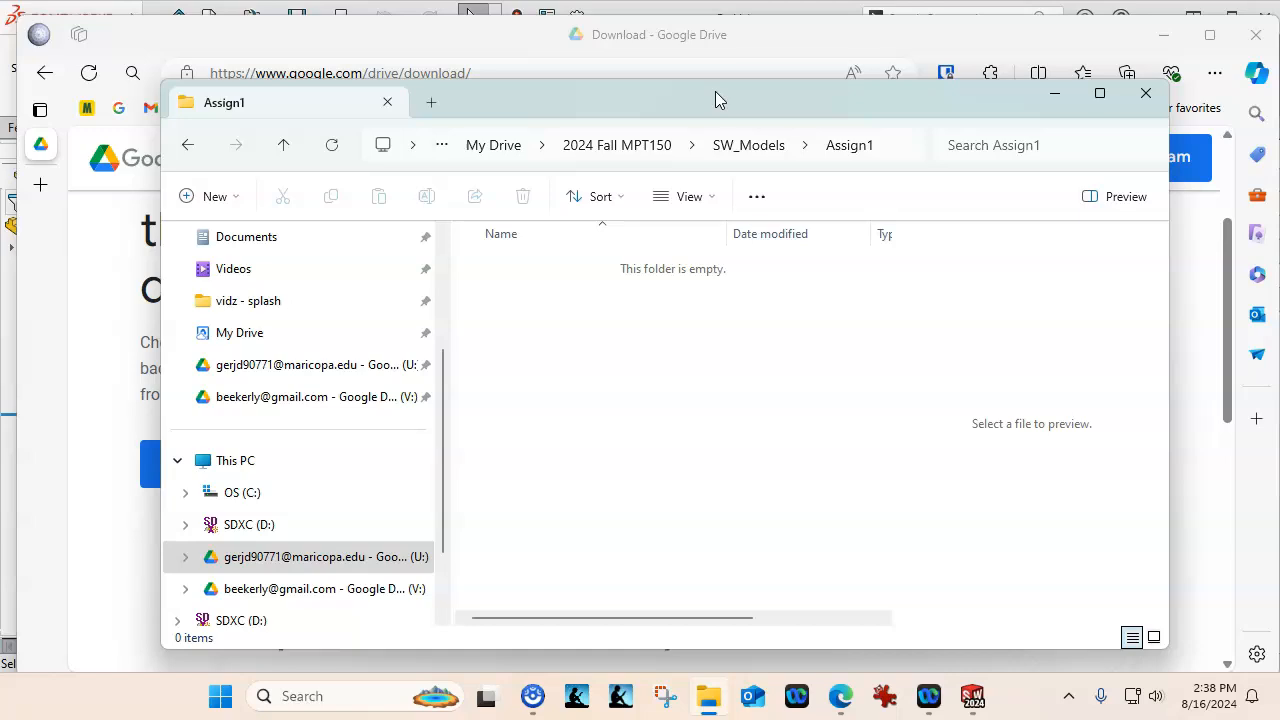
# Step: Move the File Explorer and browser windows off screen to return to SOLIDWORKS
pyautogui.moveTo(715, 91); pyautogui.dragTo(0, 160)
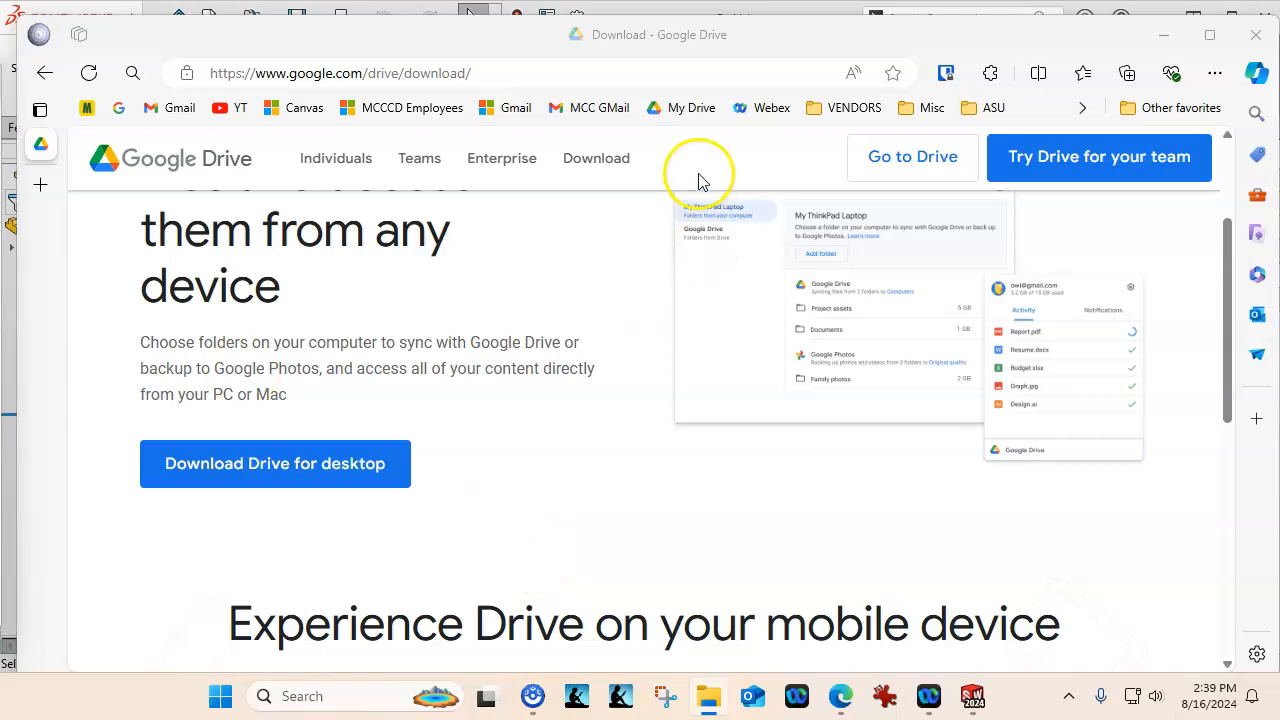
pyautogui.click(752, 36)
pyautogui.moveTo(752, 36); pyautogui.dragTo(1279, 40)
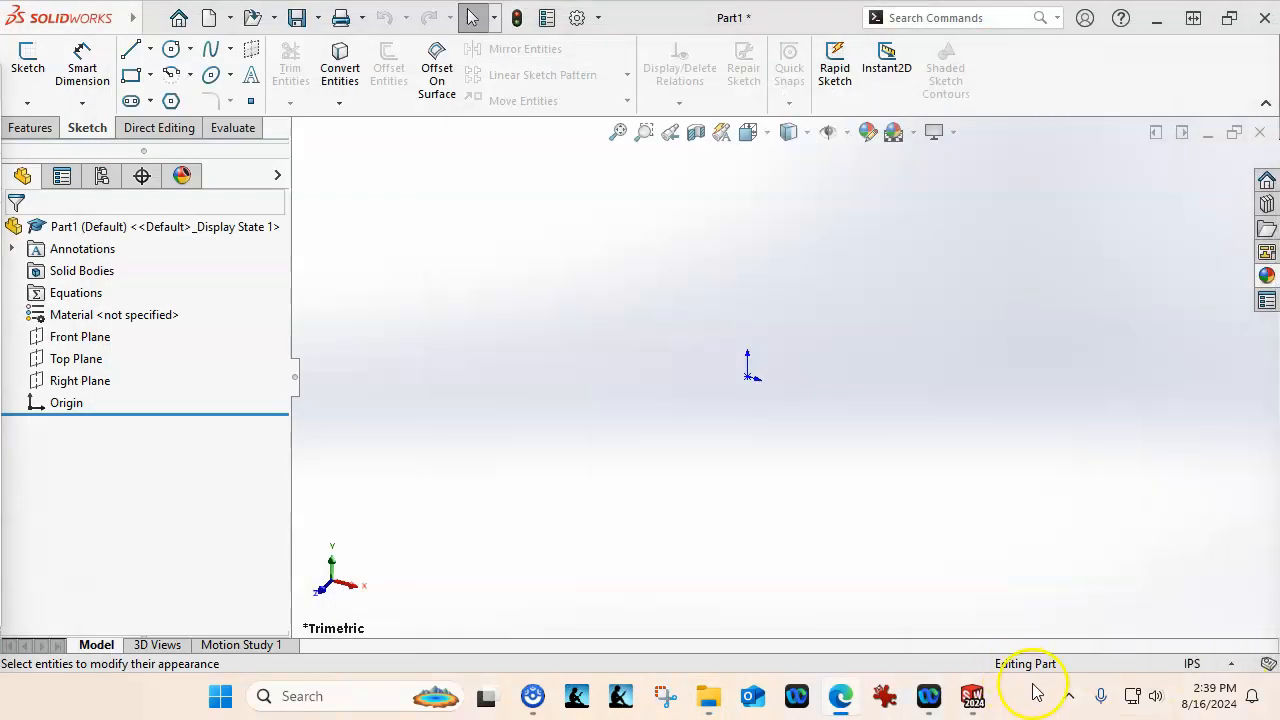
# Step: View the sync activity in Google Drive for desktop and open its Preferences window
pyautogui.click(1068, 696)
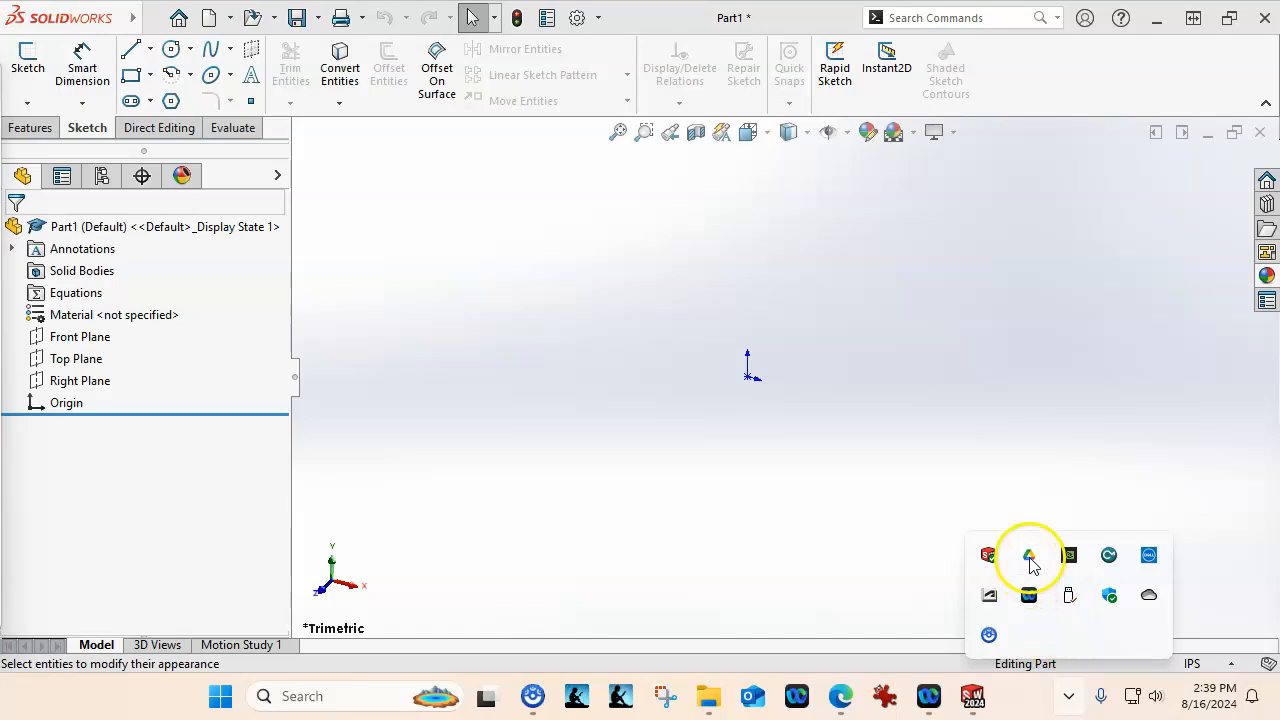
pyautogui.click(1027, 558)
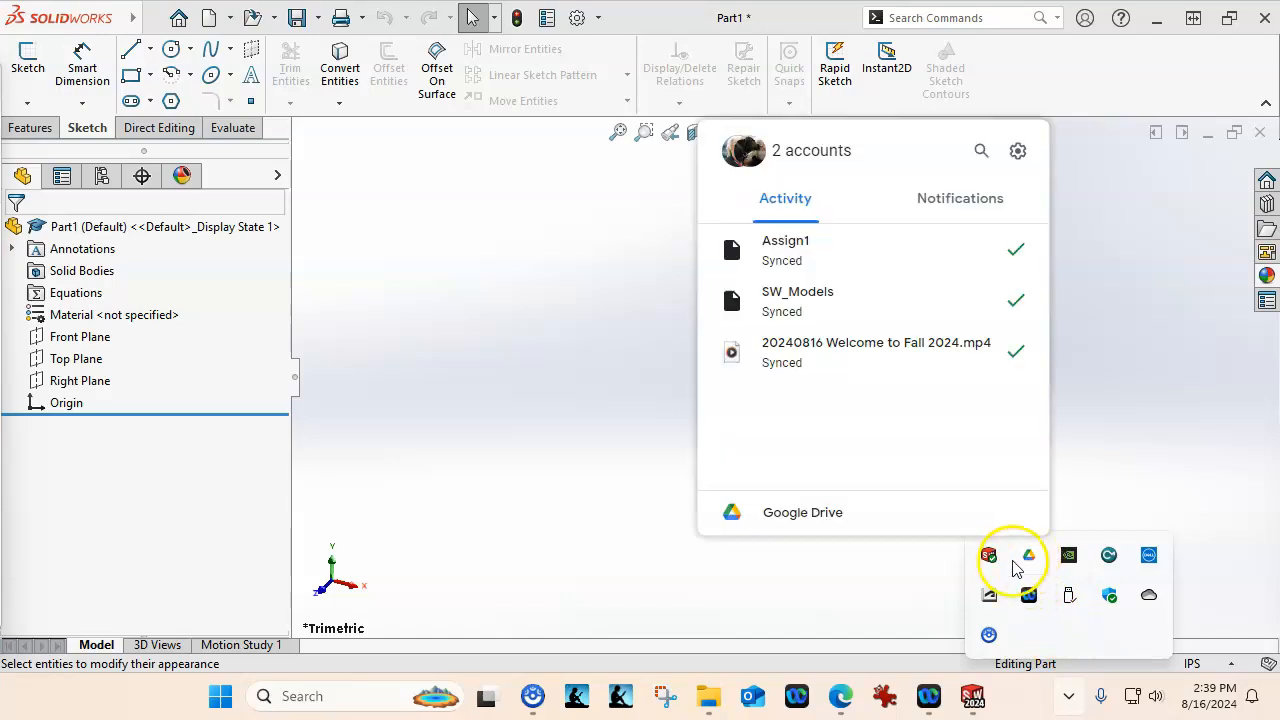
pyautogui.click(840, 315)
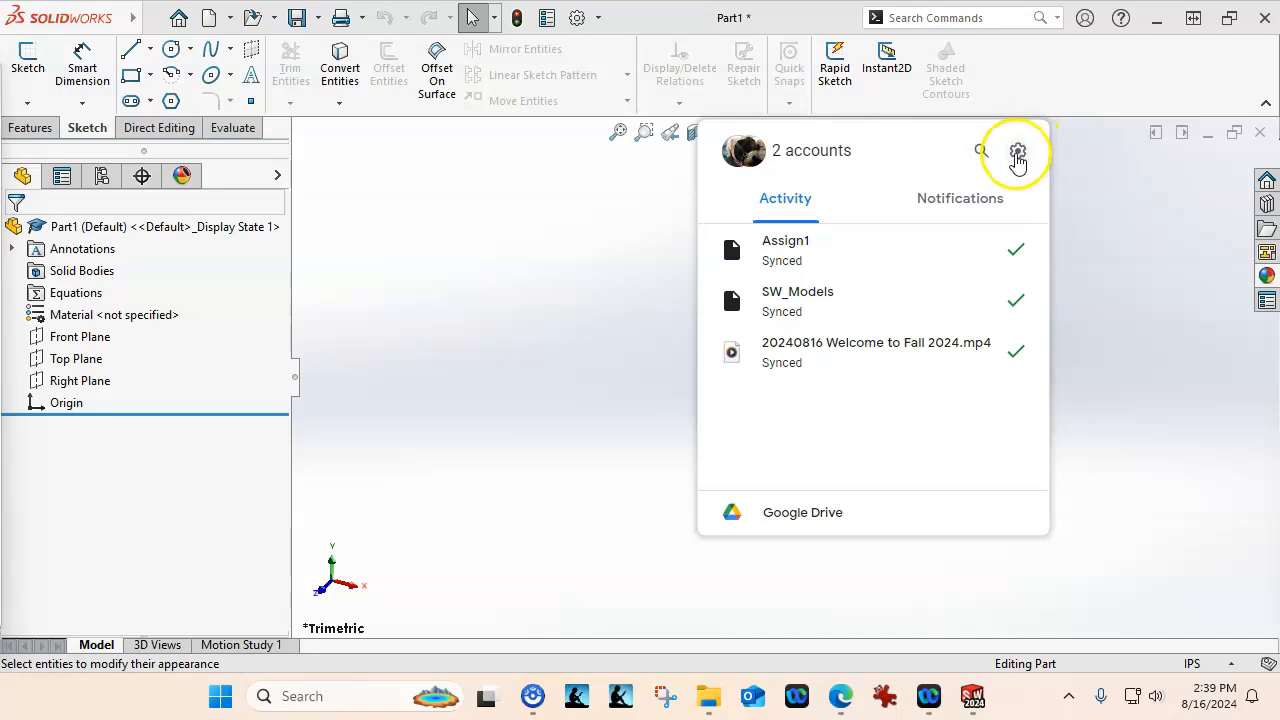
pyautogui.click(1017, 152)
pyautogui.click(920, 189)
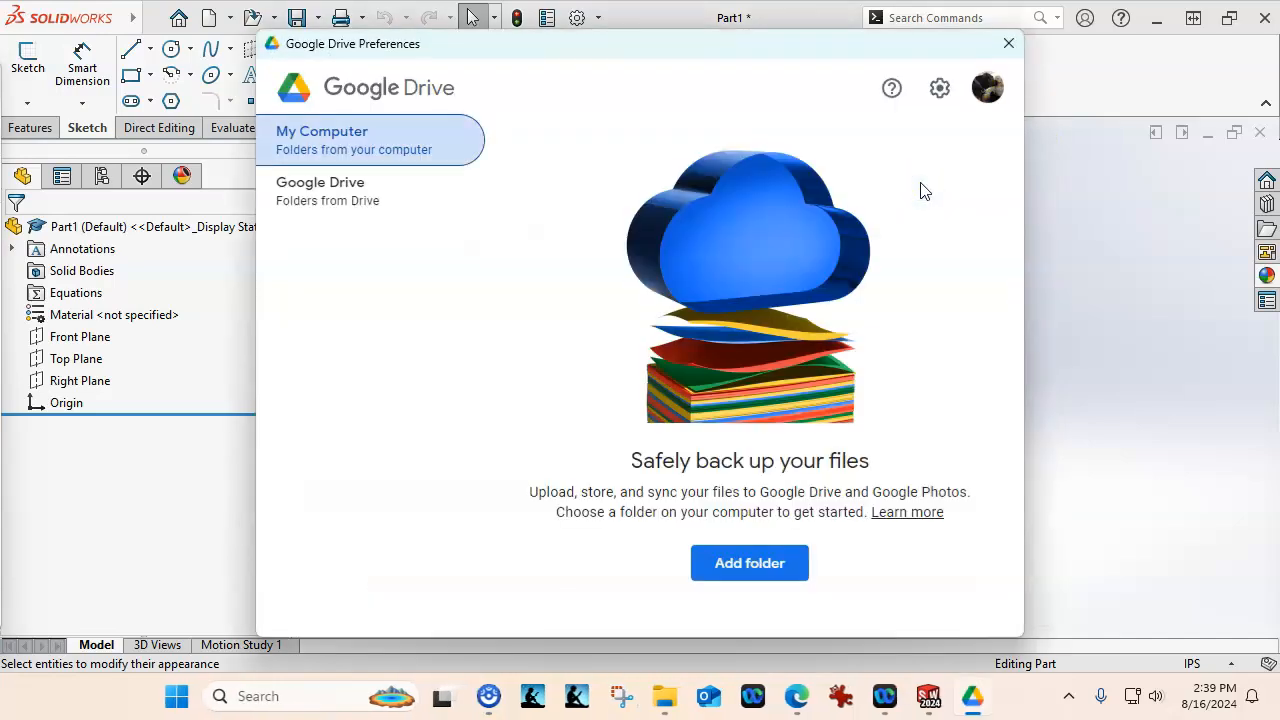
# Step: Review the My Drive syncing options, Stream files and Mirror files, in Google Drive Preferences and close the window
pyautogui.click(347, 201)
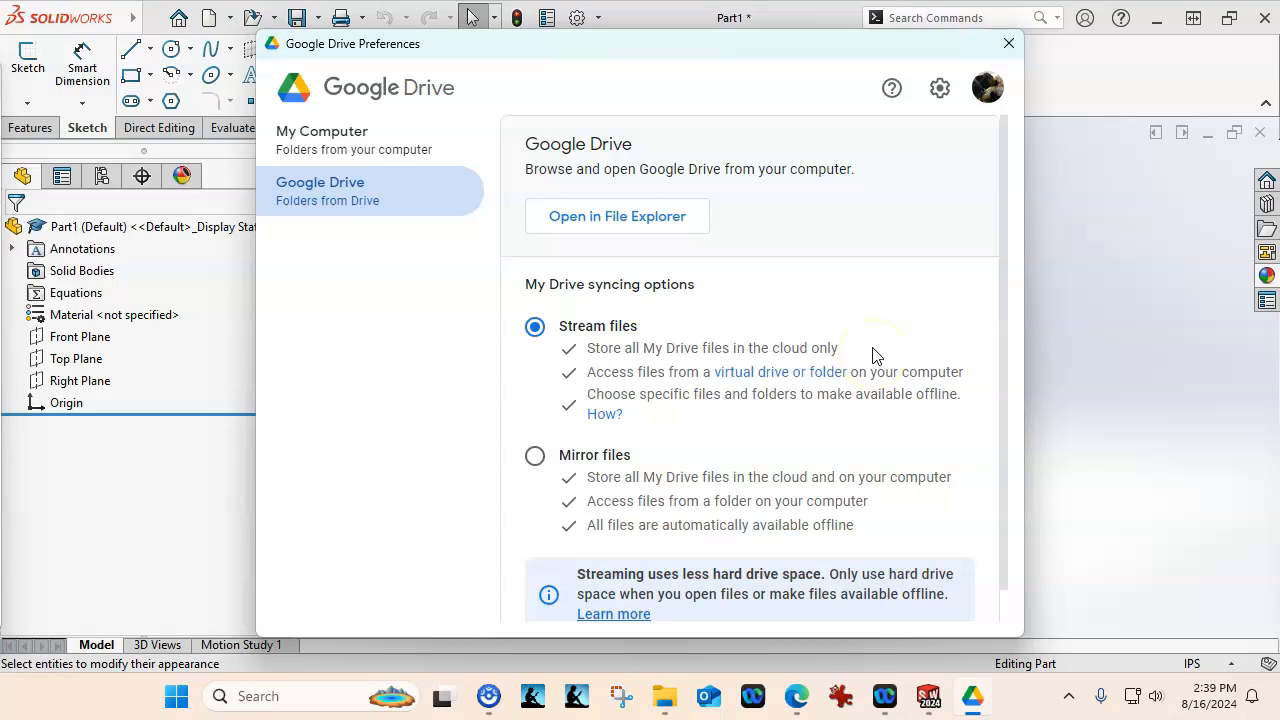
pyautogui.moveTo(1003, 331); pyautogui.dragTo(1004, 408)
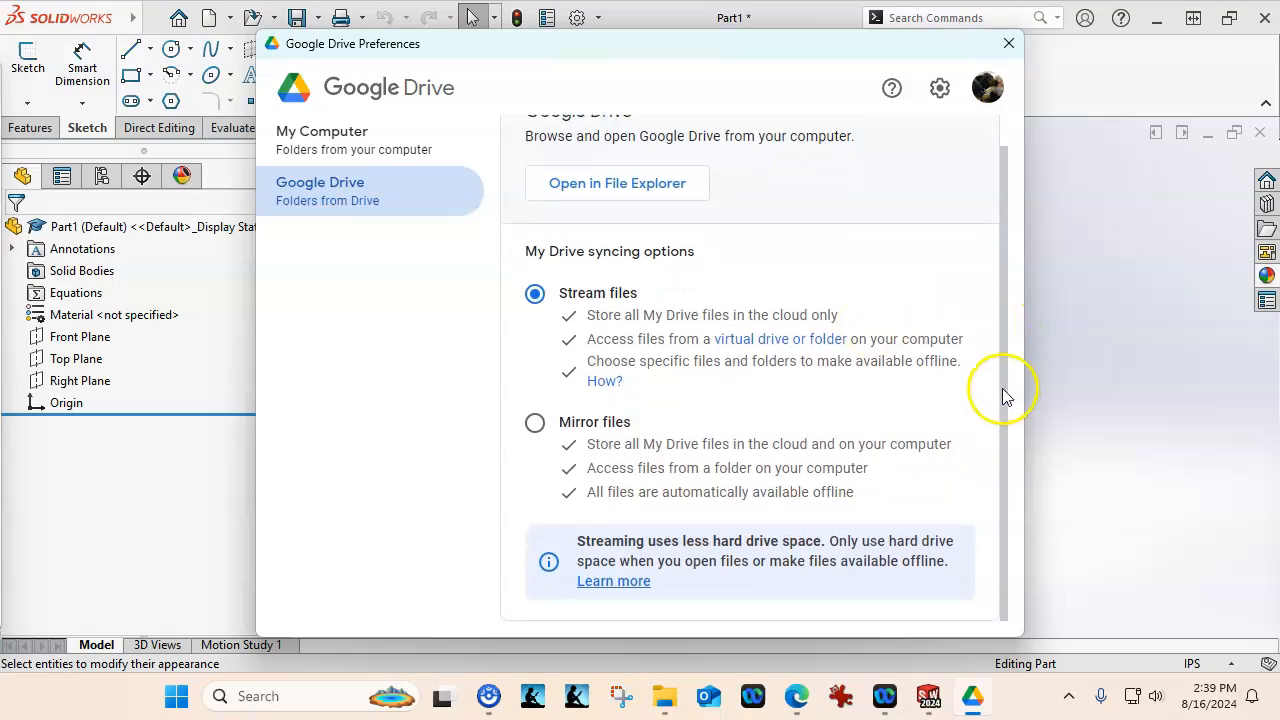
pyautogui.click(1008, 46)
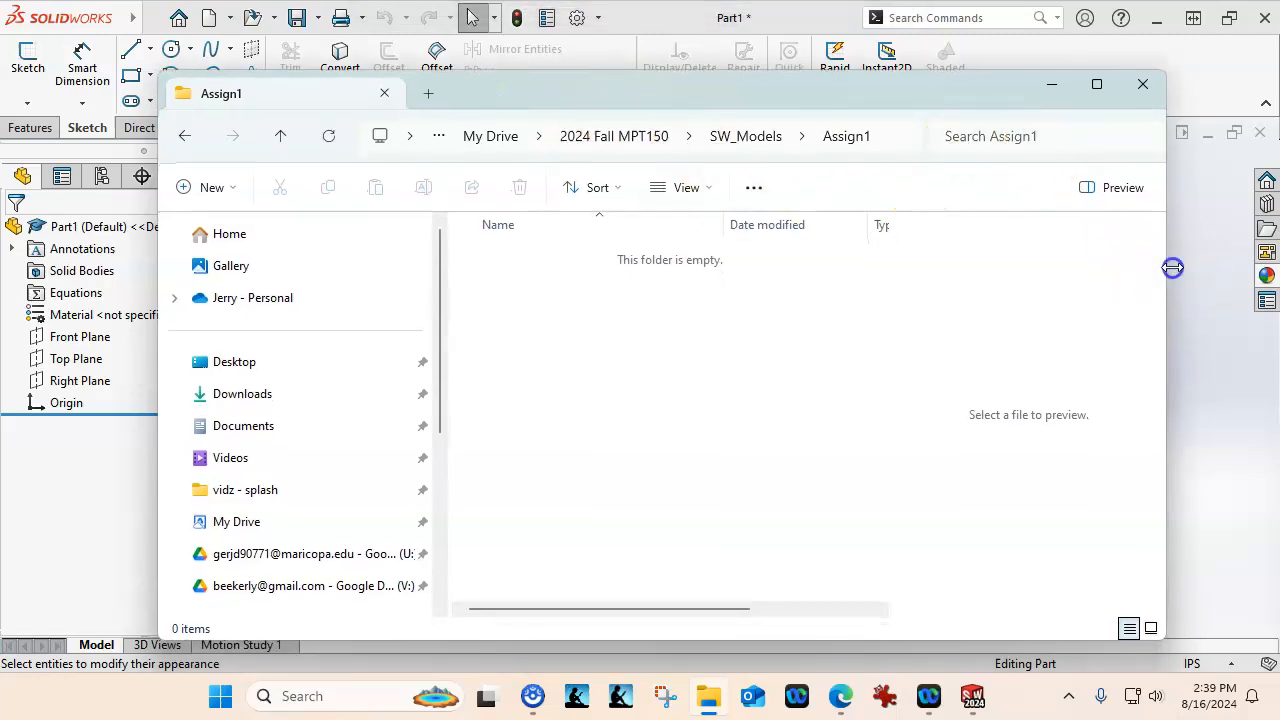
# Step: Widen File Explorer, browse the U: Google Drive to My Drive > 2024 Fall MPT150, and return to My Drive
pyautogui.moveTo(157, 358); pyautogui.dragTo(15, 357)
pyautogui.moveTo(300, 422); pyautogui.dragTo(306, 529)
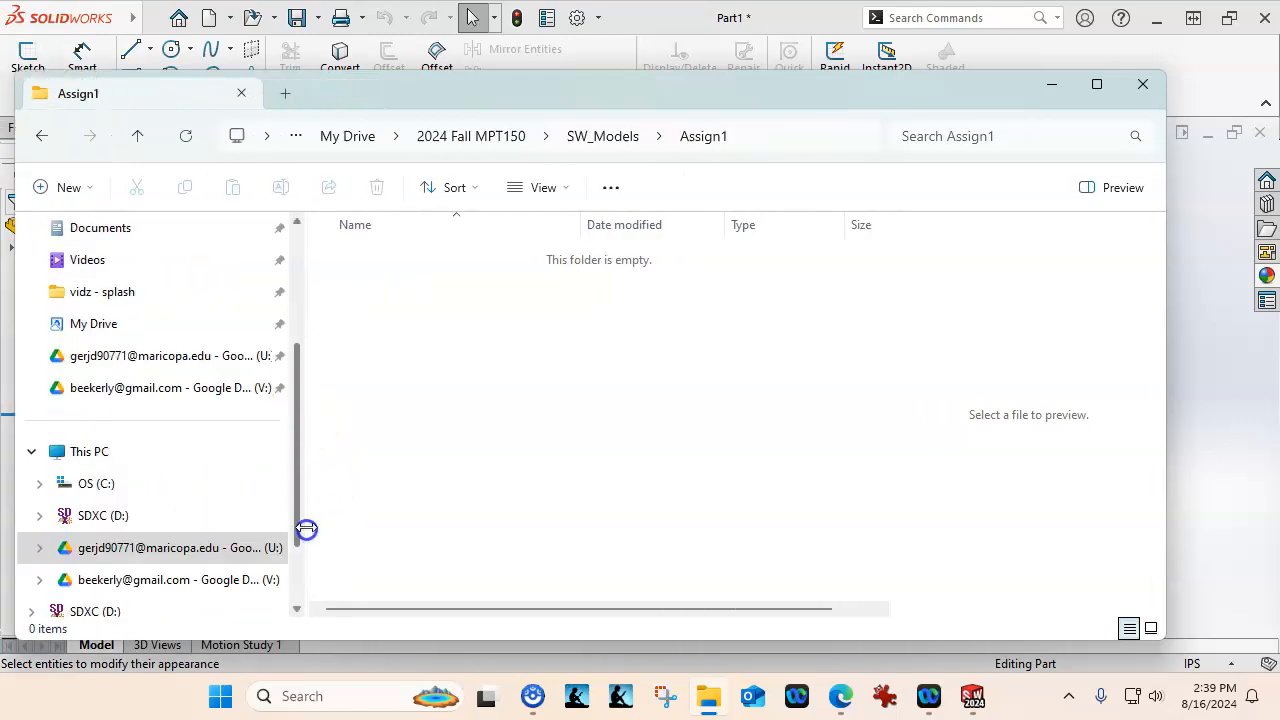
pyautogui.click(95, 360)
pyautogui.doubleClick(402, 258)
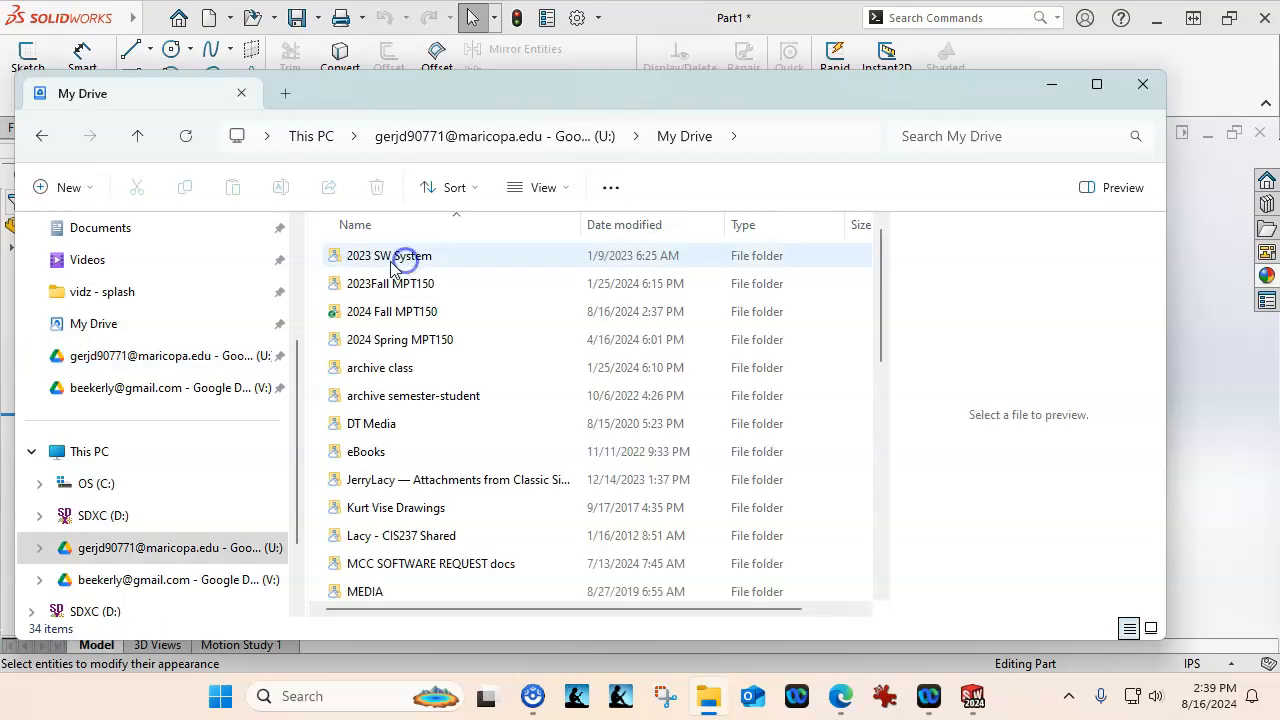
pyautogui.doubleClick(395, 311)
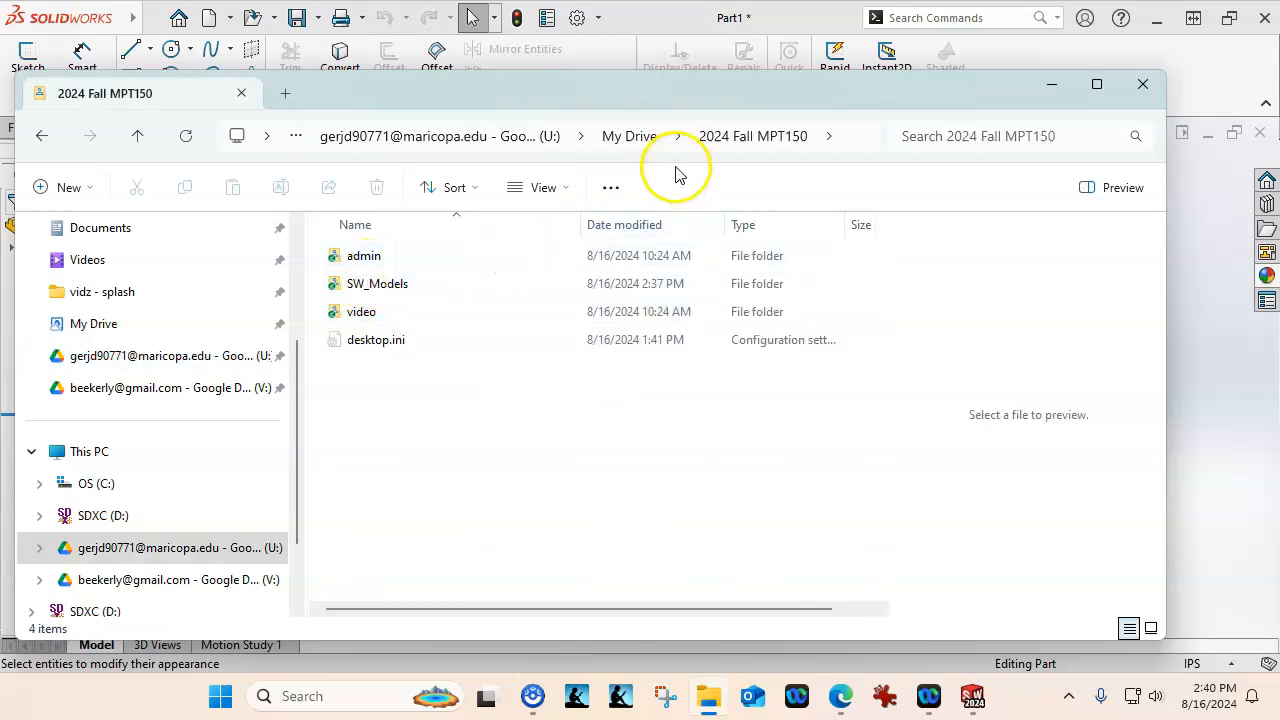
pyautogui.click(640, 137)
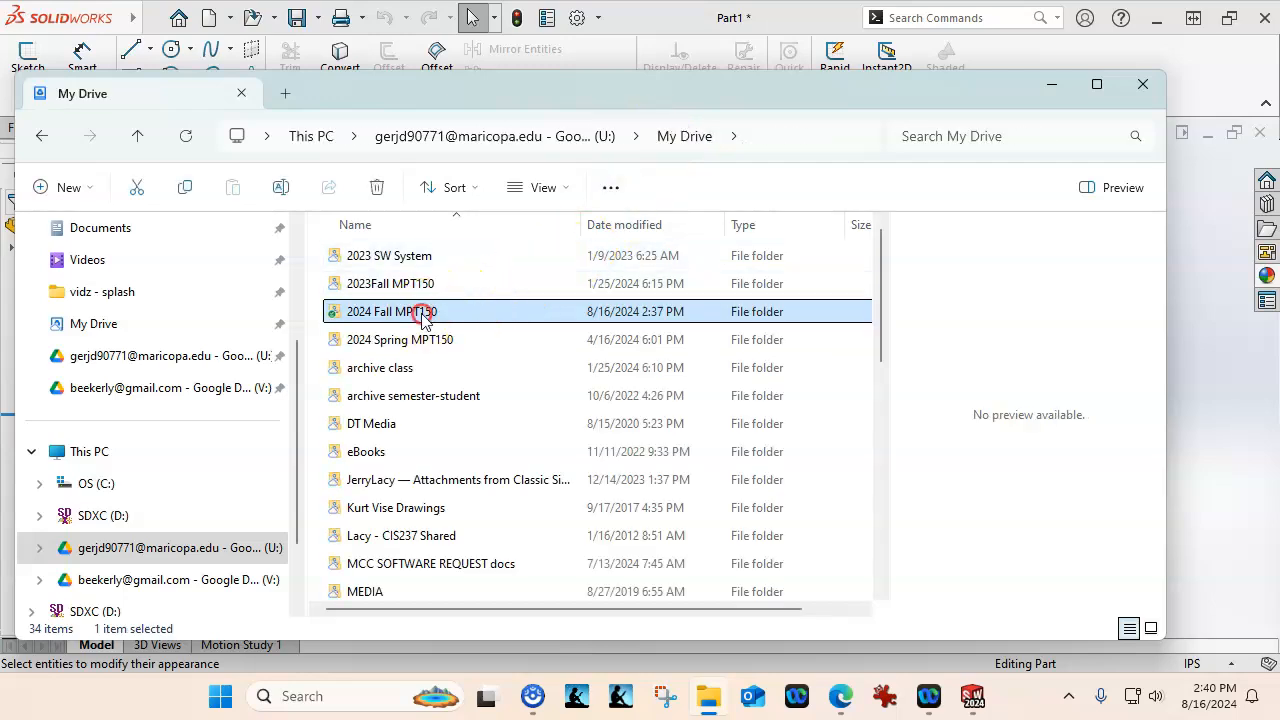
# Step: Check the offline access setting of the 2024 Fall MPT150 folder and move File Explorer off screen to return to SOLIDWORKS
pyautogui.rightClick(421, 319)
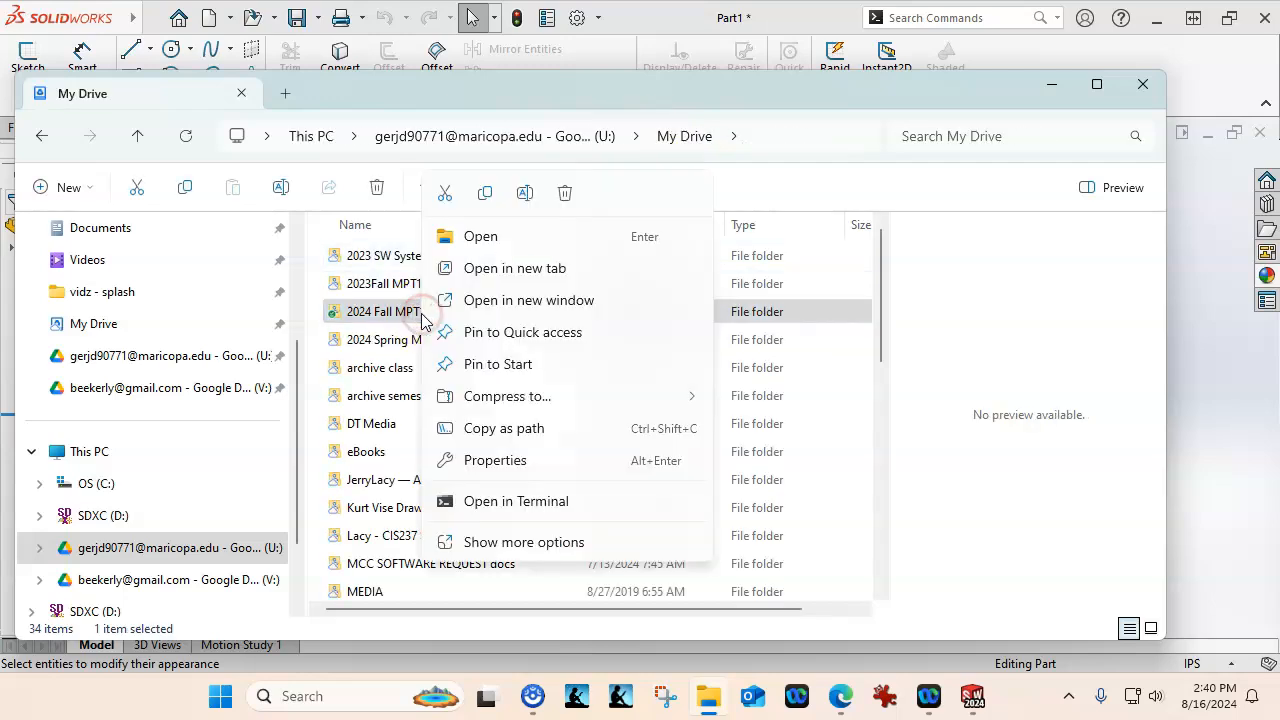
pyautogui.click(510, 545)
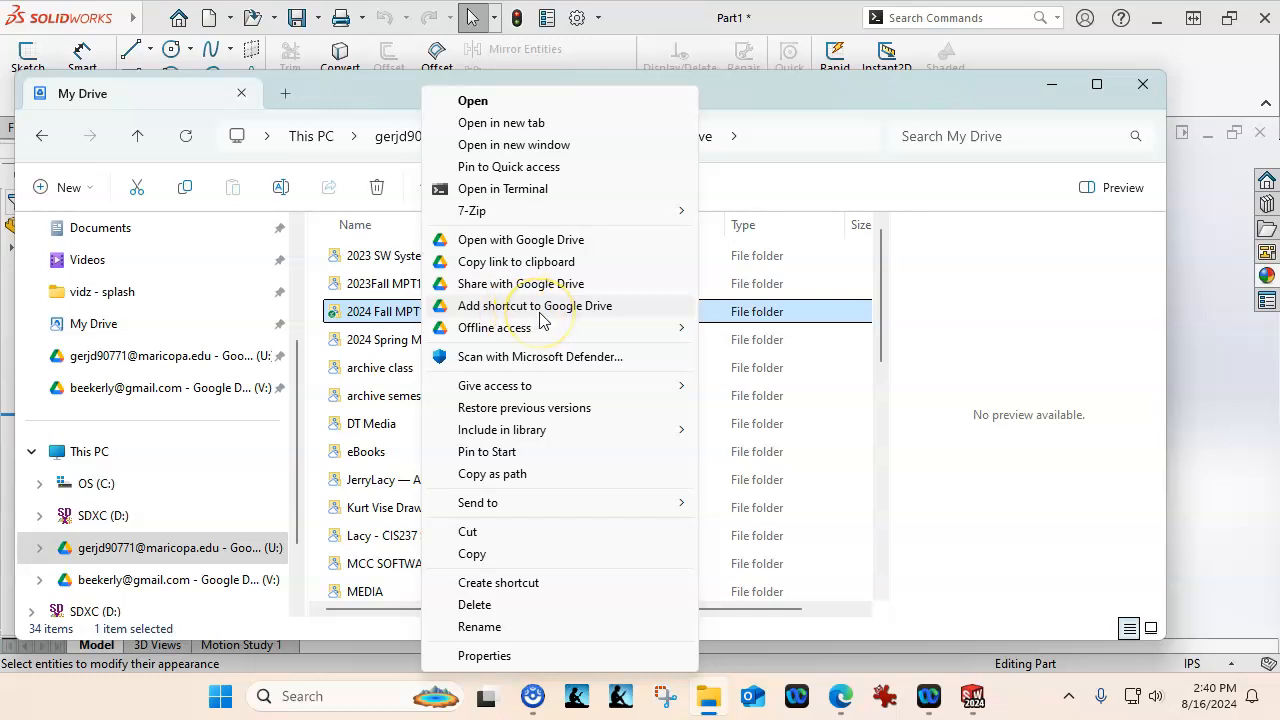
pyautogui.moveTo(553, 341)
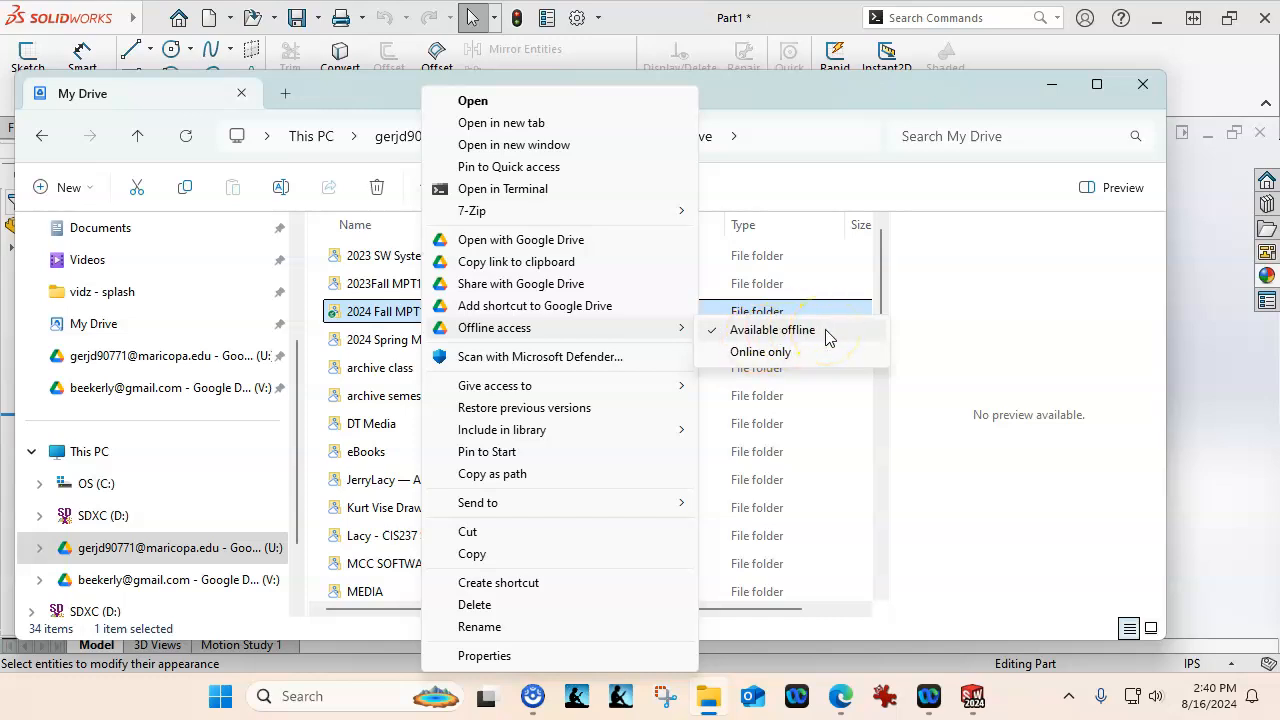
pyautogui.click(831, 95)
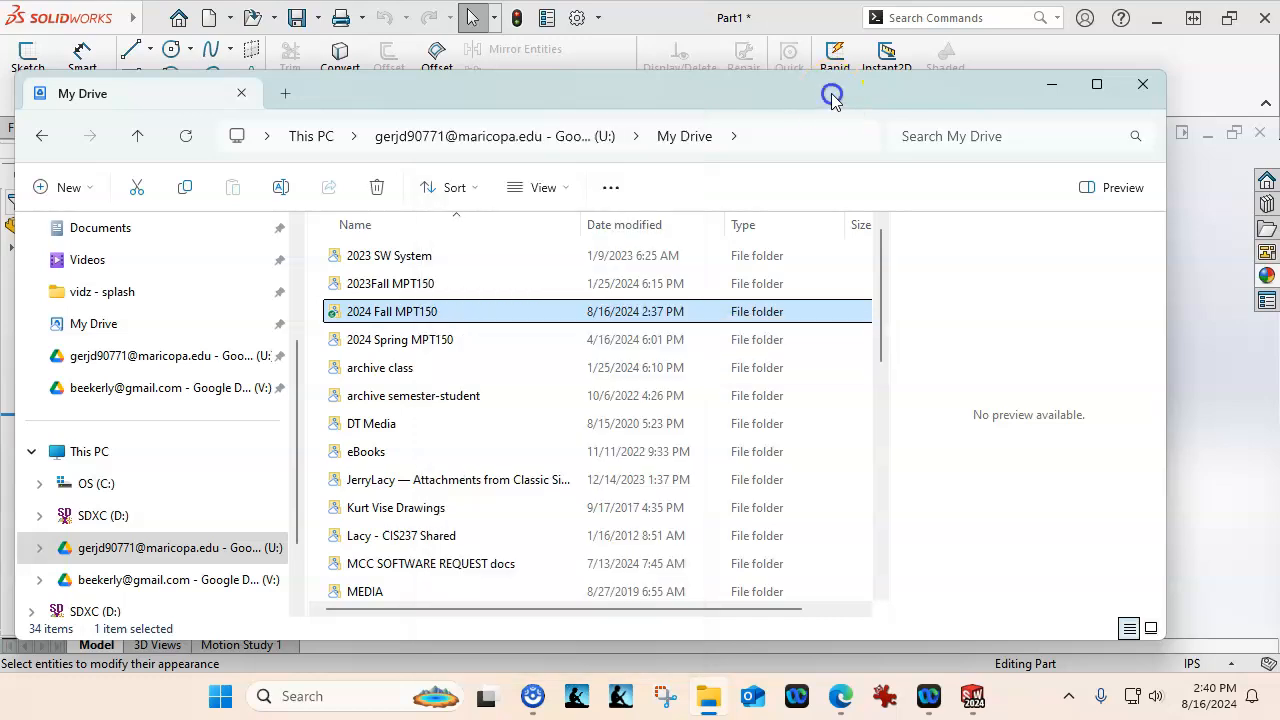
pyautogui.moveTo(831, 93); pyautogui.dragTo(0, 155)
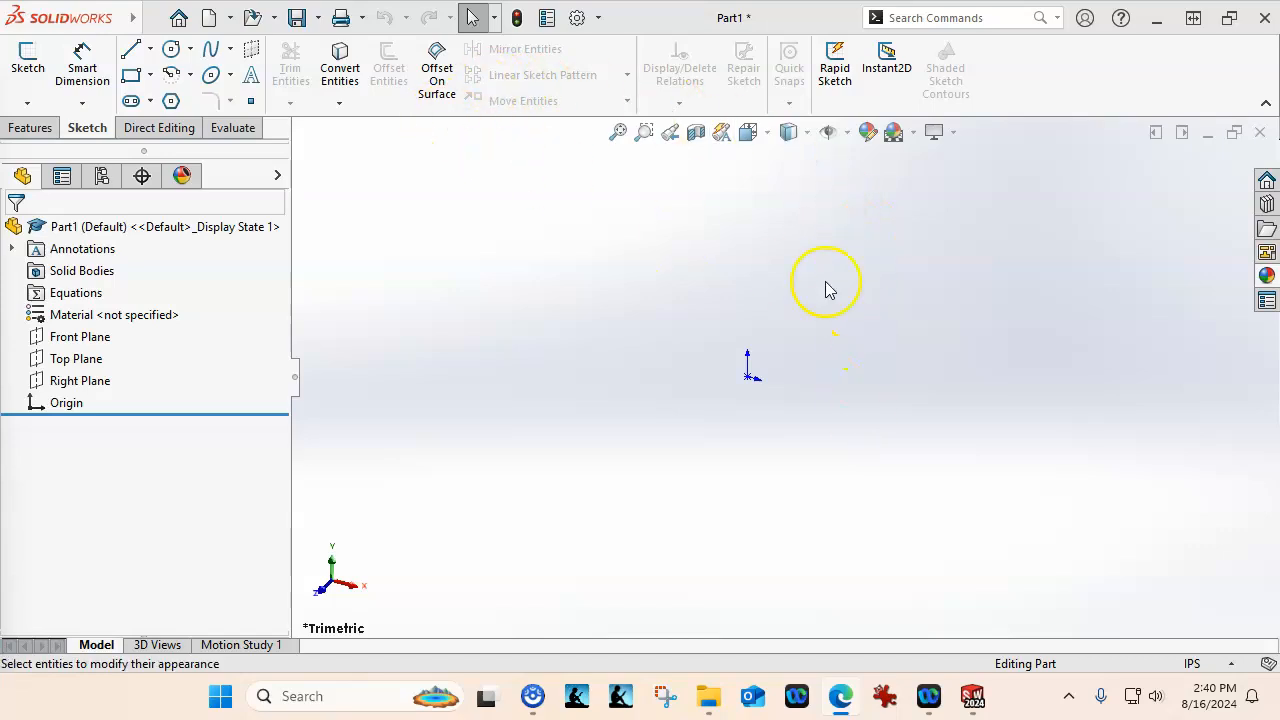
# Step: Start saving the part and browse the U: Google Drive to My Drive > 2024 Fall MPT150 > SW_Models > Assign1
pyautogui.click(297, 17)
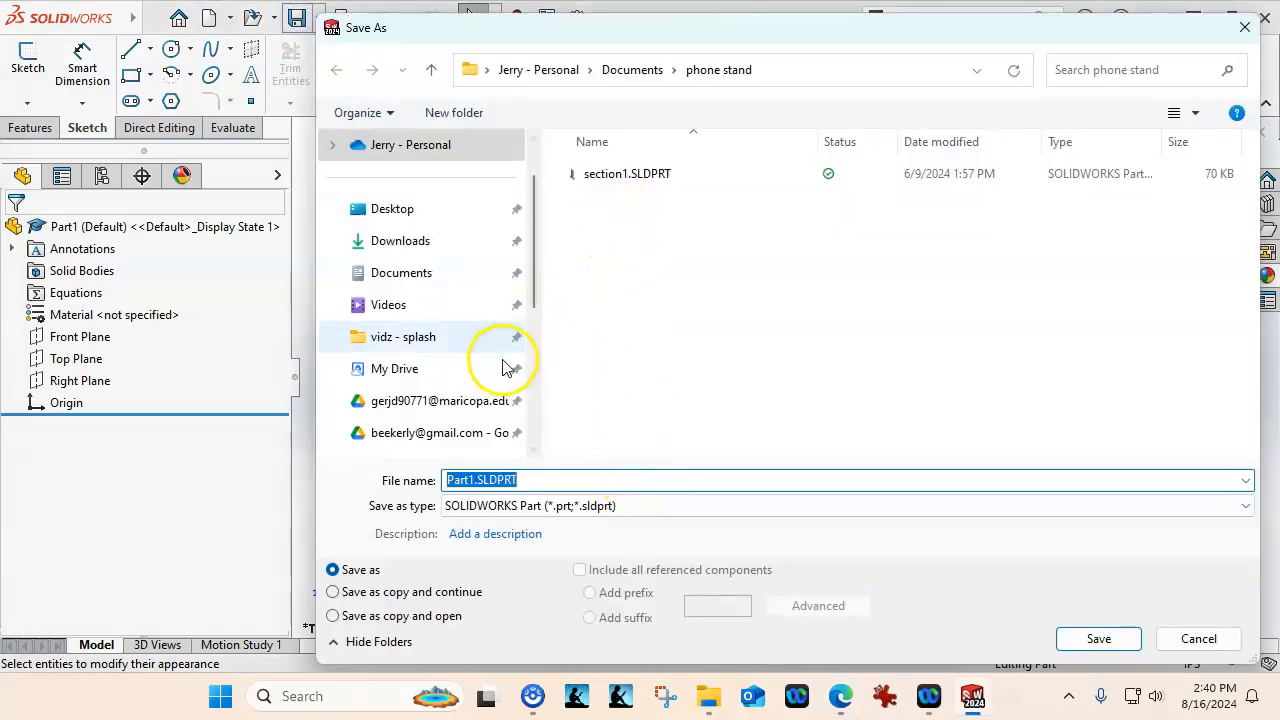
pyautogui.moveTo(534, 294); pyautogui.dragTo(535, 287)
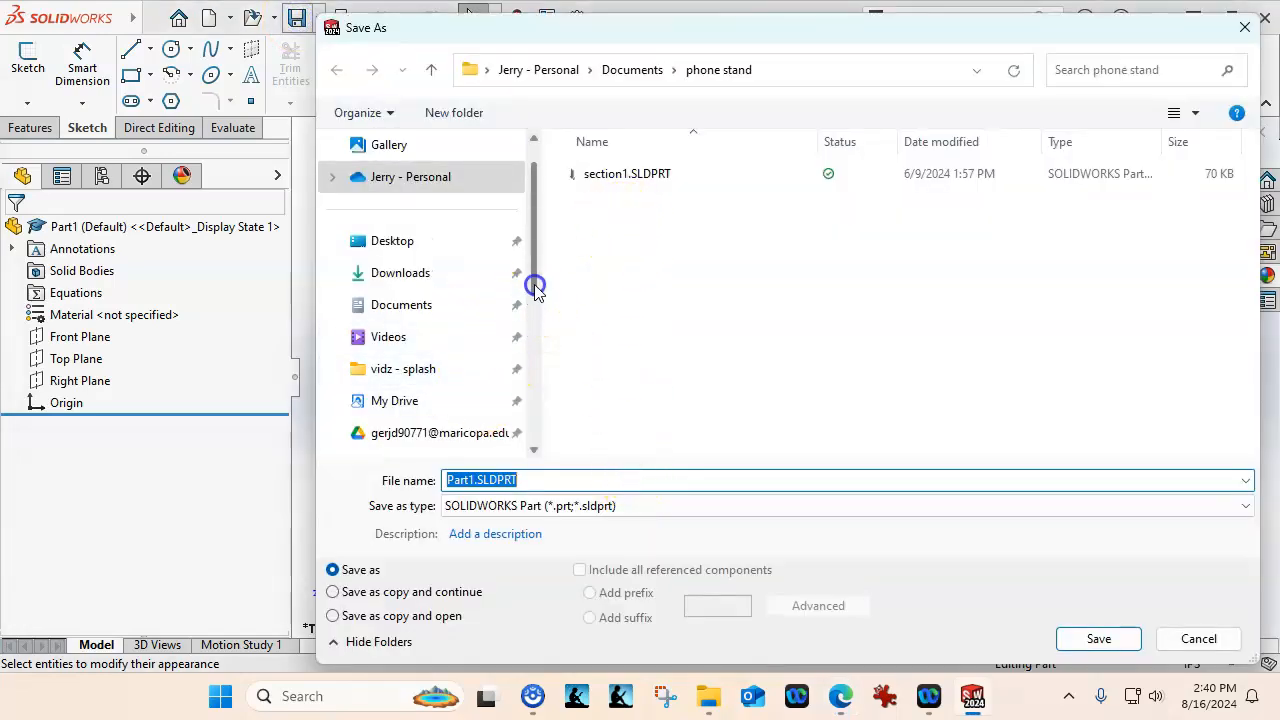
pyautogui.click(437, 432)
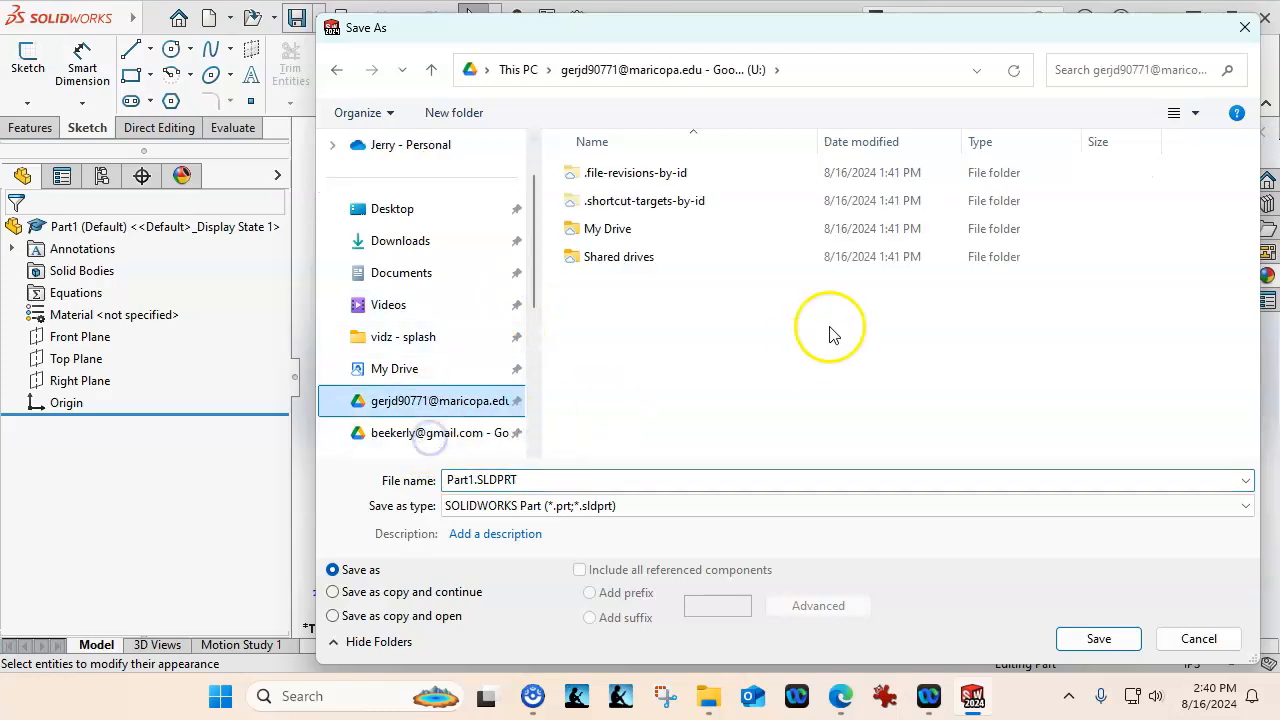
pyautogui.doubleClick(594, 234)
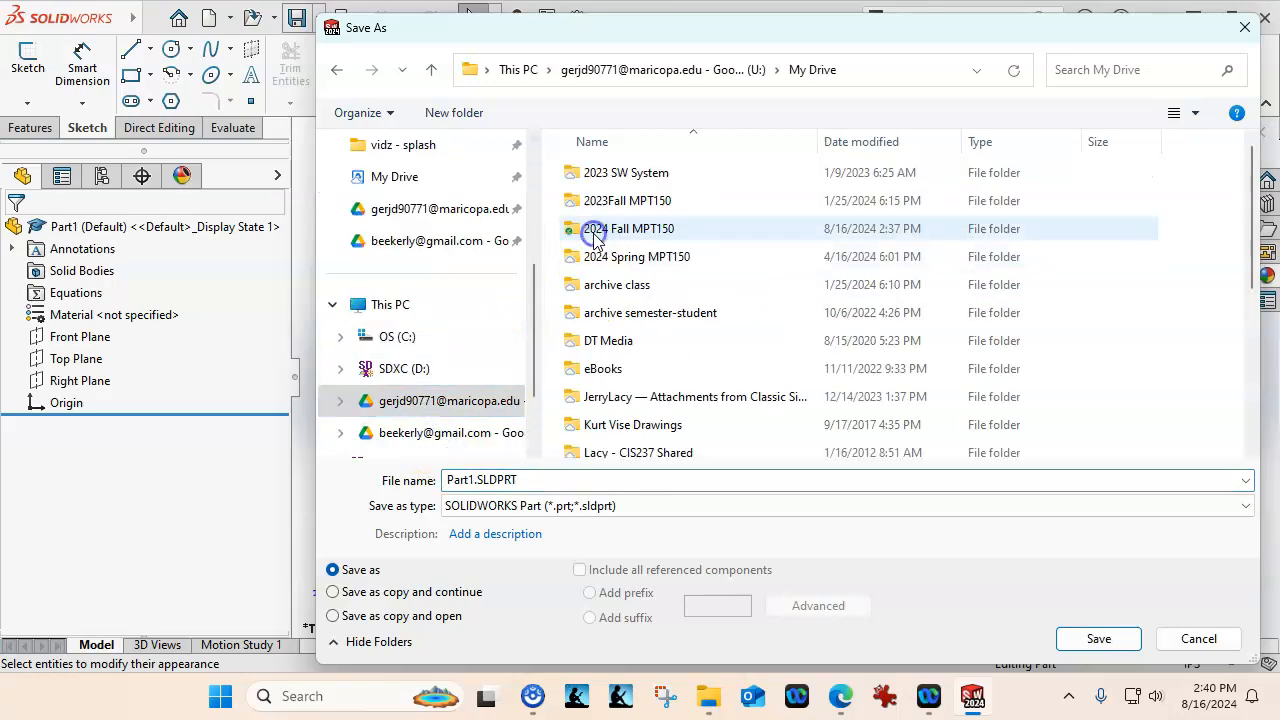
pyautogui.doubleClick(620, 236)
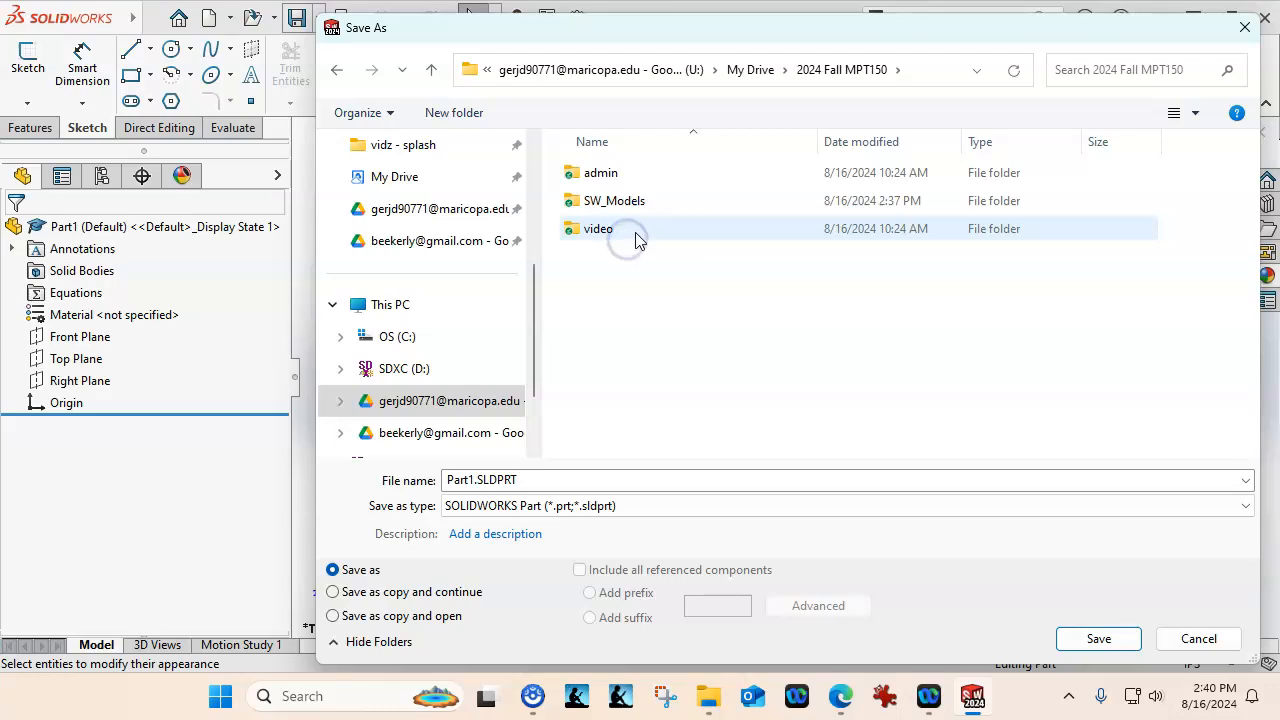
pyautogui.doubleClick(629, 200)
pyautogui.doubleClick(621, 187)
# Step: Enter "P1 - jl" as the part's file name and cancel the save
pyautogui.click(534, 474)
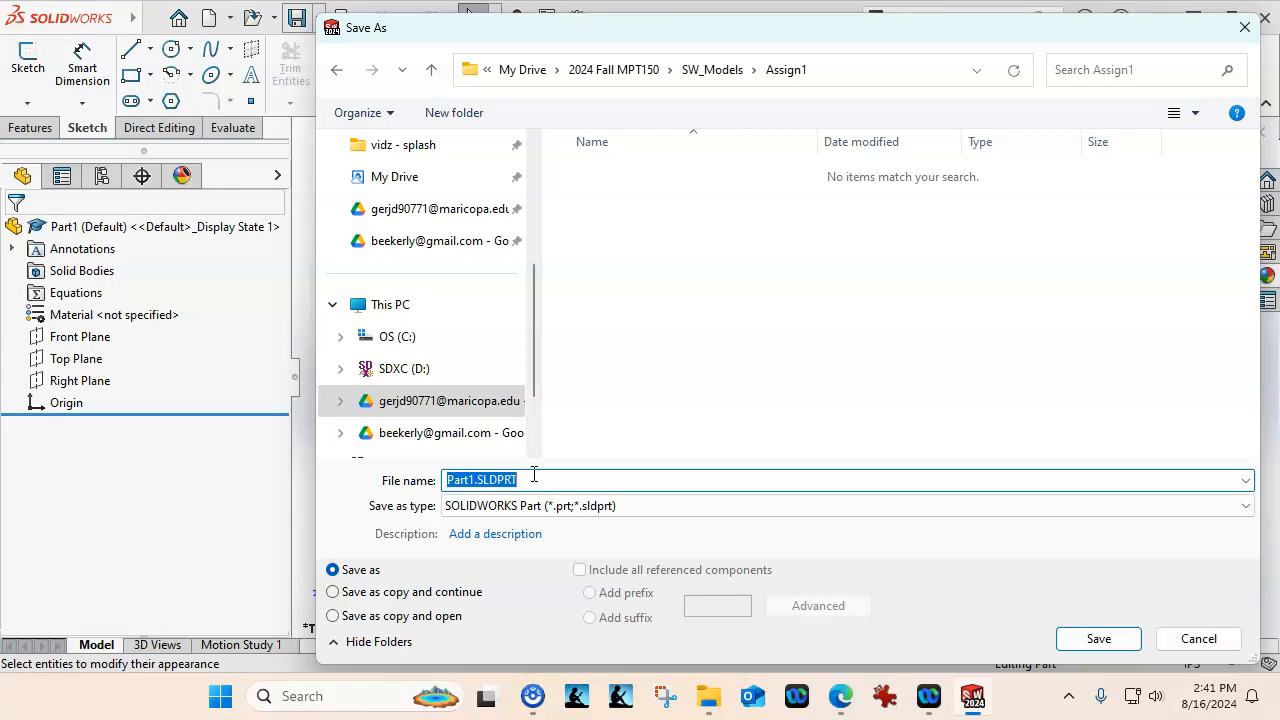
pyautogui.write('P1')
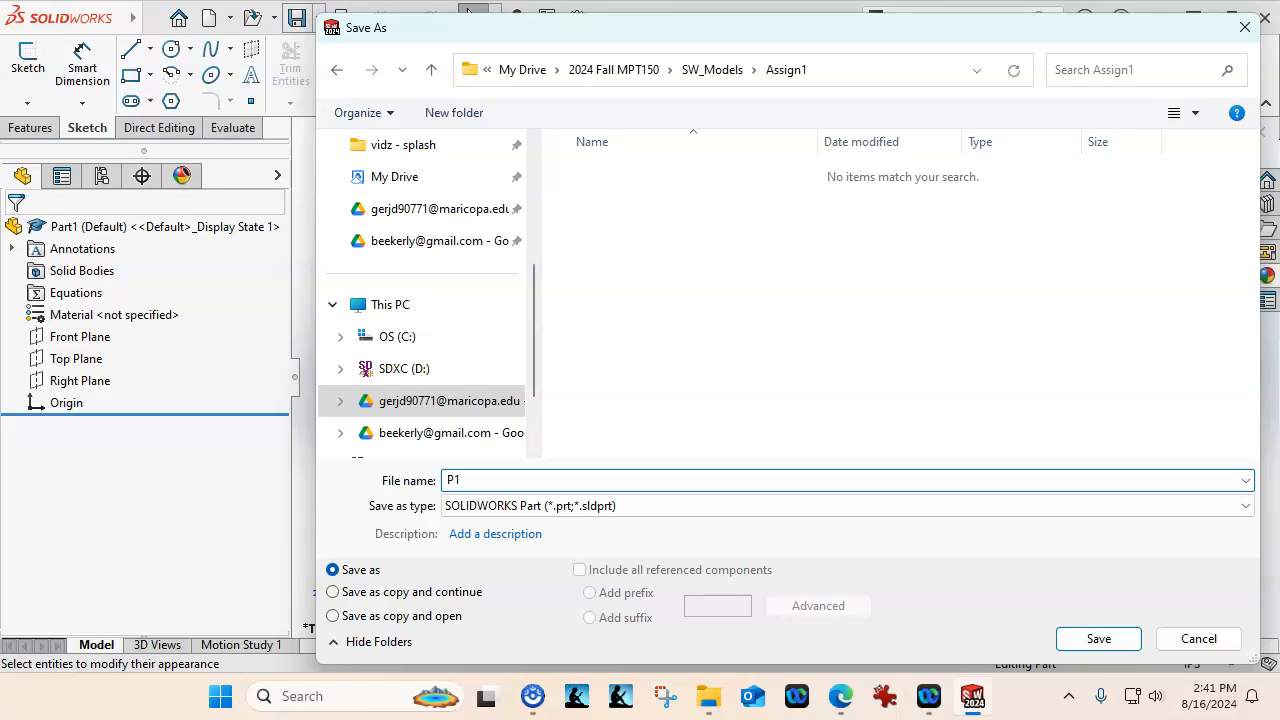
pyautogui.write(' - jl')
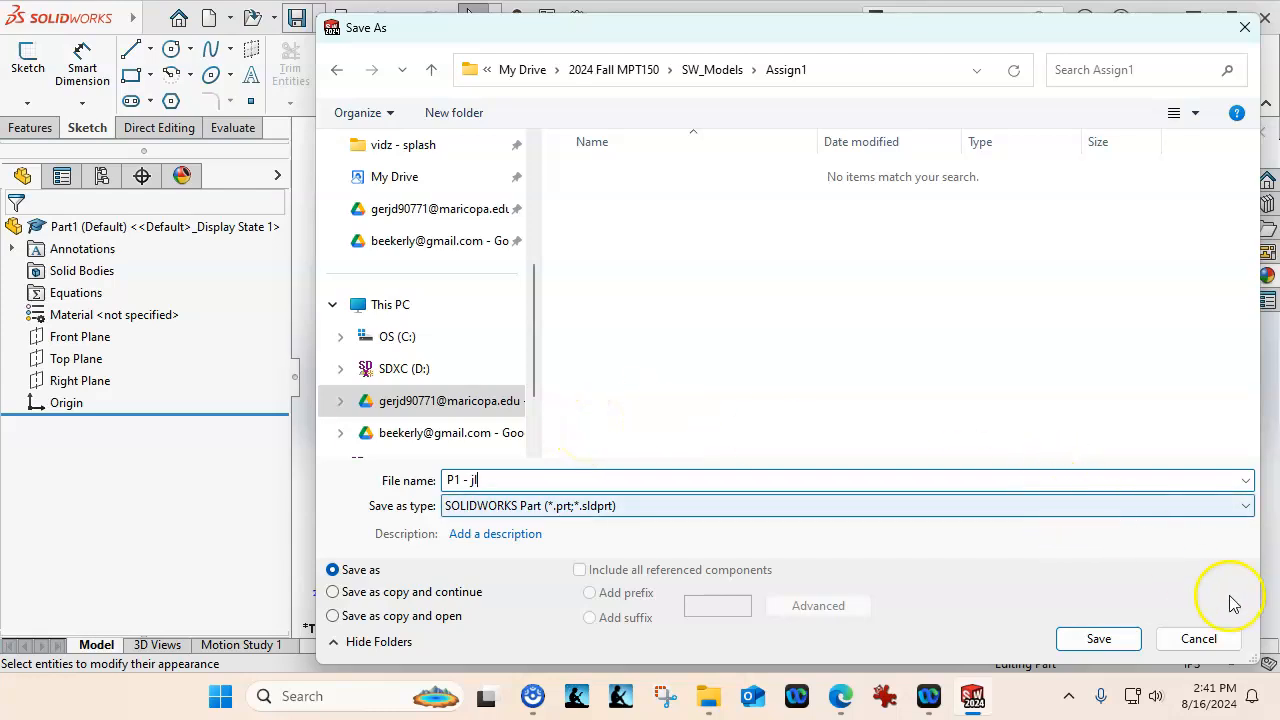
pyautogui.click(1199, 639)
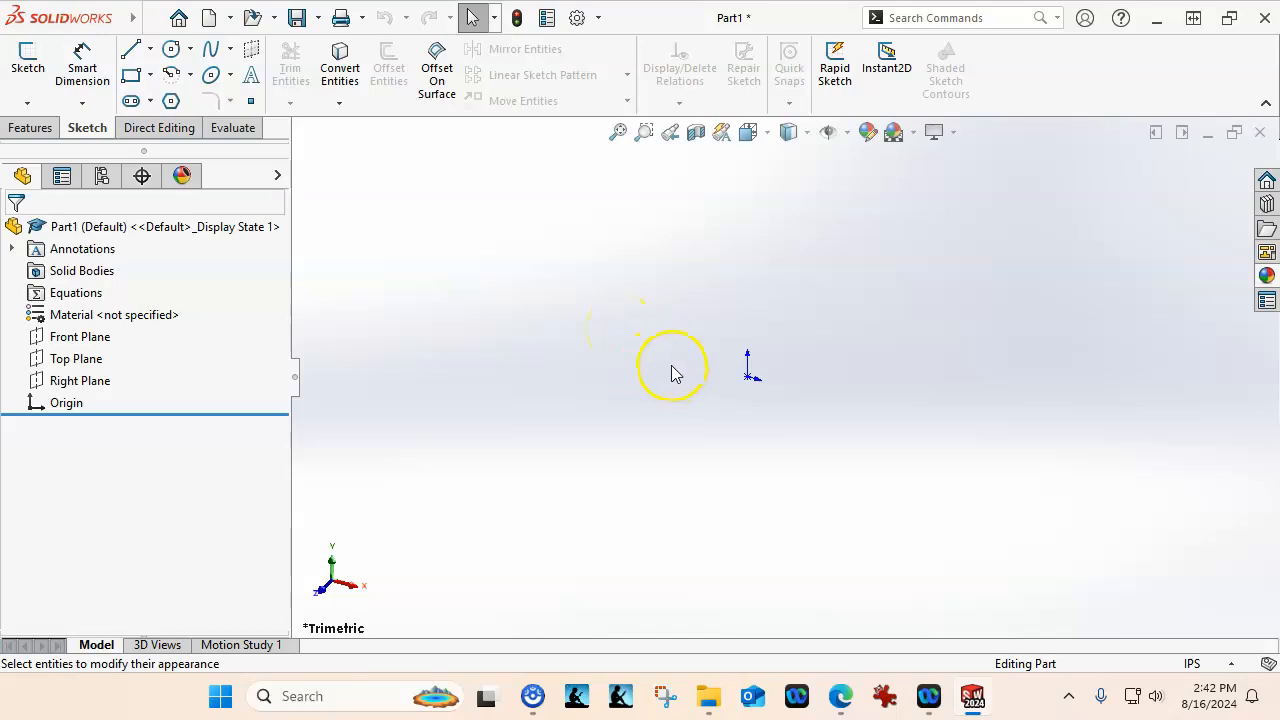
pyautogui.moveTo(670, 368); pyautogui.dragTo(449, 371)
pyautogui.moveTo(551, 255); pyautogui.dragTo(1071, 503)
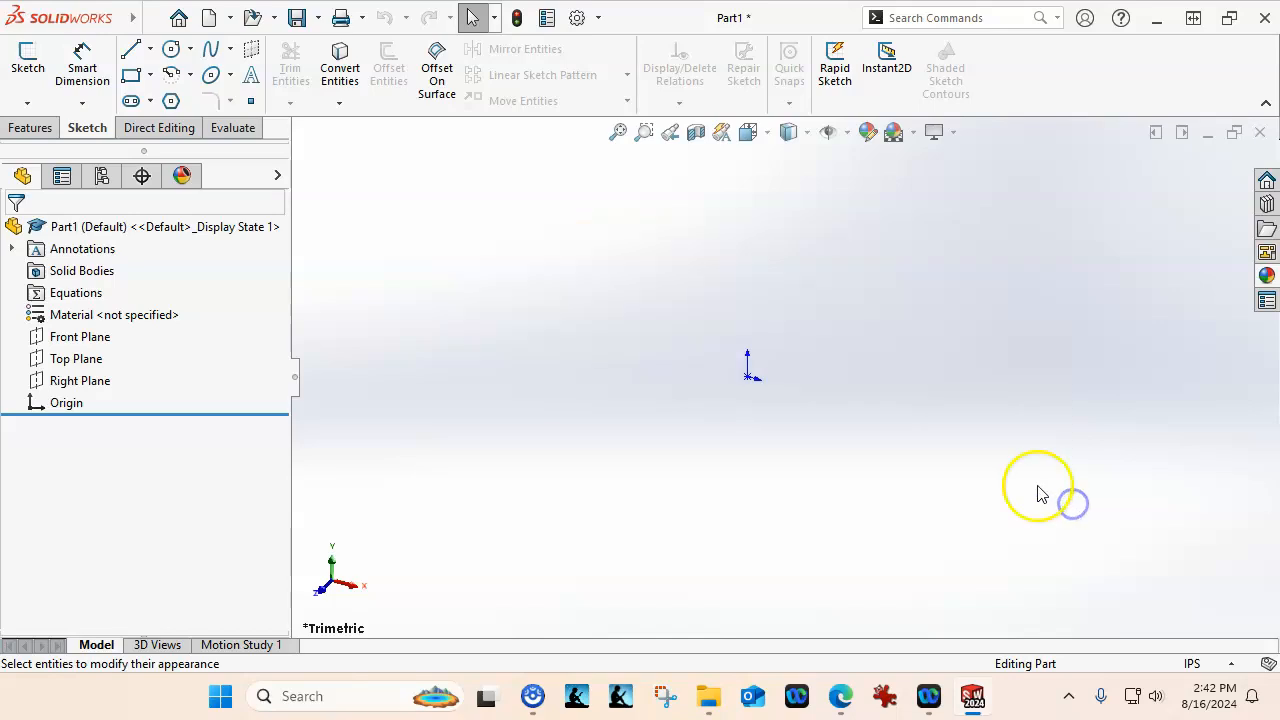
pyautogui.moveTo(1005, 255); pyautogui.dragTo(453, 495)
pyautogui.moveTo(887, 233); pyautogui.dragTo(520, 492)
pyautogui.moveTo(434, 236); pyautogui.dragTo(1069, 540)
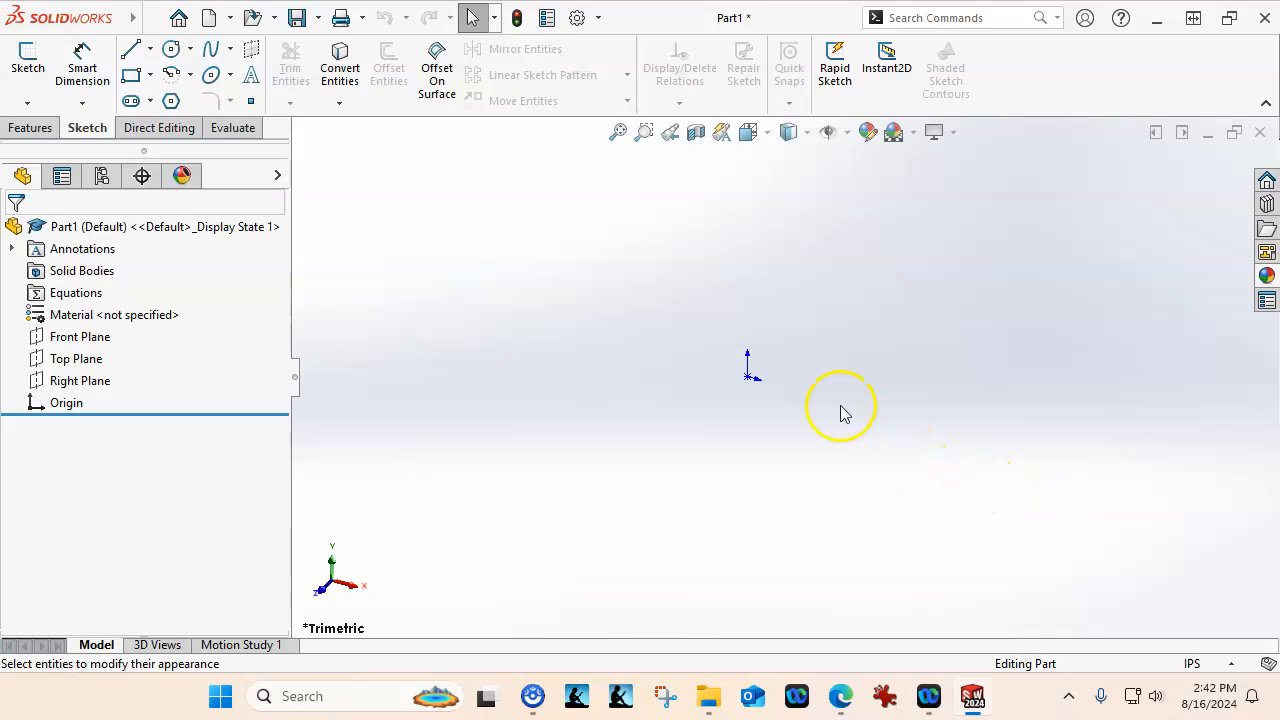
# Step: Zoom the empty part view in and out around different points to shift the origin in the graphics area
pyautogui.scroll(1, 842, 401)
pyautogui.scroll(-3, 842, 401)
pyautogui.scroll(2, 842, 401)
pyautogui.scroll(-5, 684, 273)
pyautogui.scroll(2, 700, 283)
pyautogui.scroll(1, 780, 416)
pyautogui.scroll(-3, 960, 430)
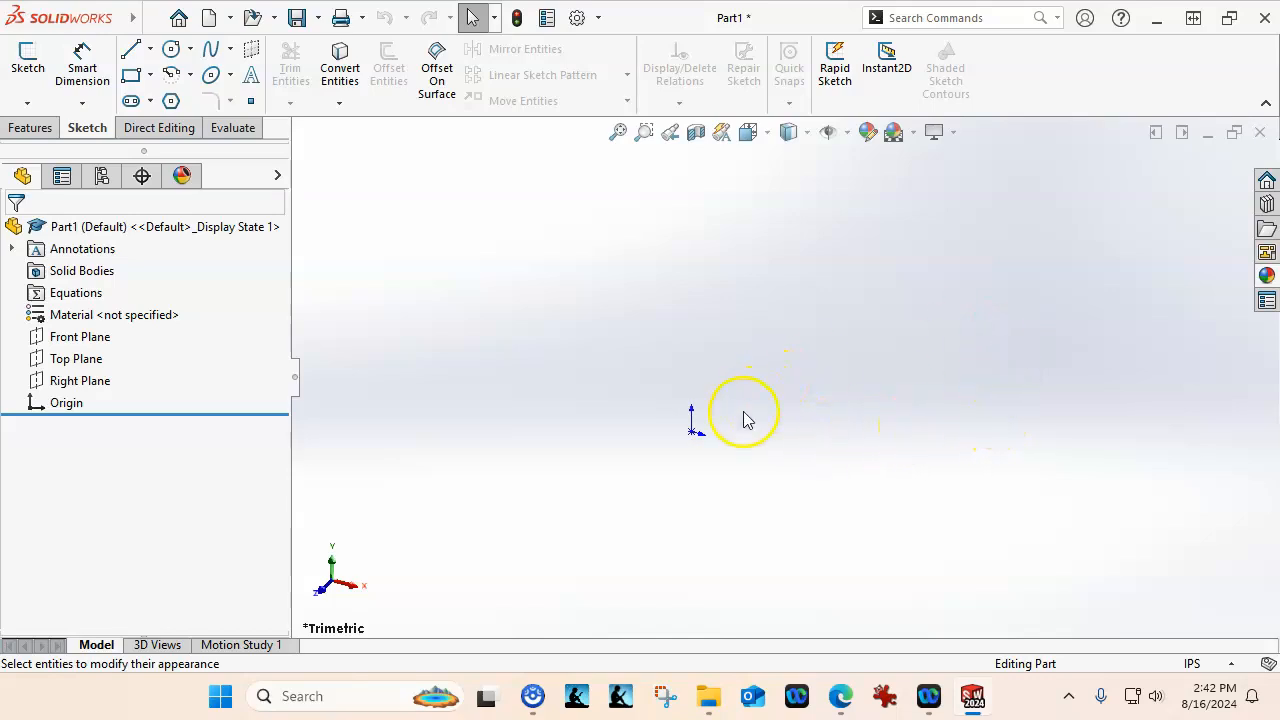
pyautogui.scroll(1, 704, 436)
pyautogui.scroll(3, 711, 414)
pyautogui.scroll(-3, 731, 415)
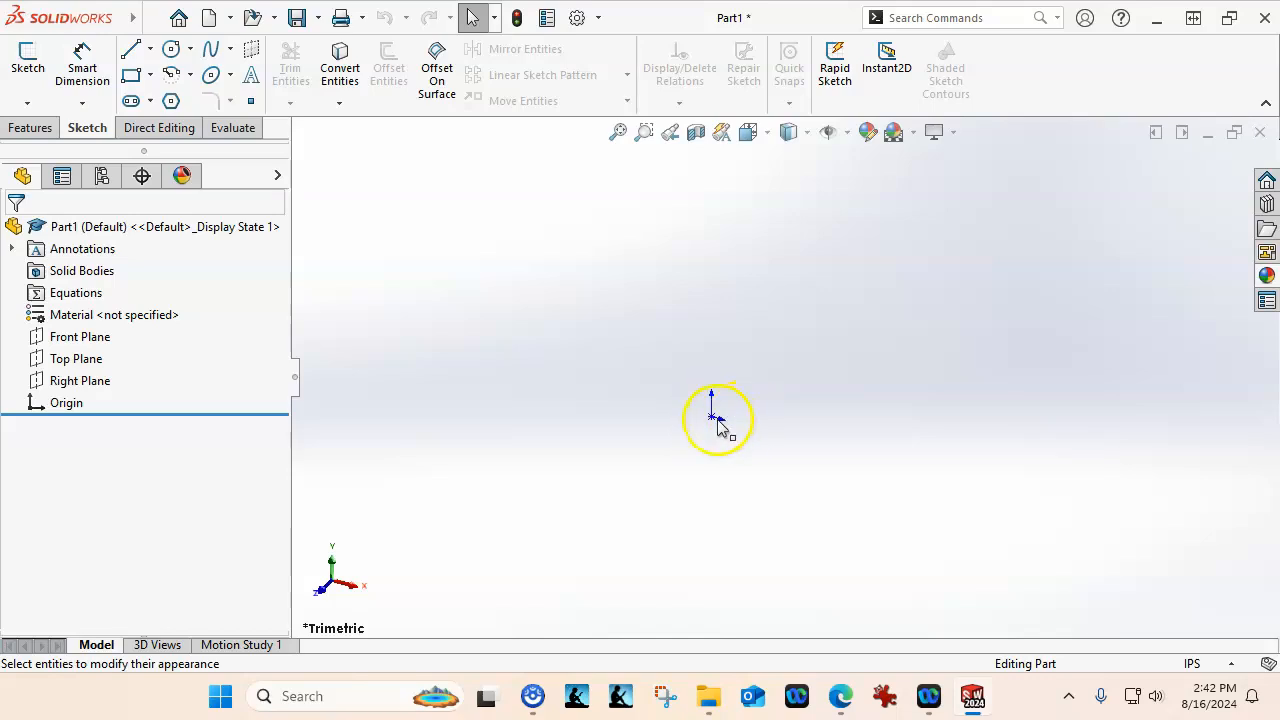
pyautogui.scroll(1, 765, 392)
pyautogui.scroll(-3, 716, 393)
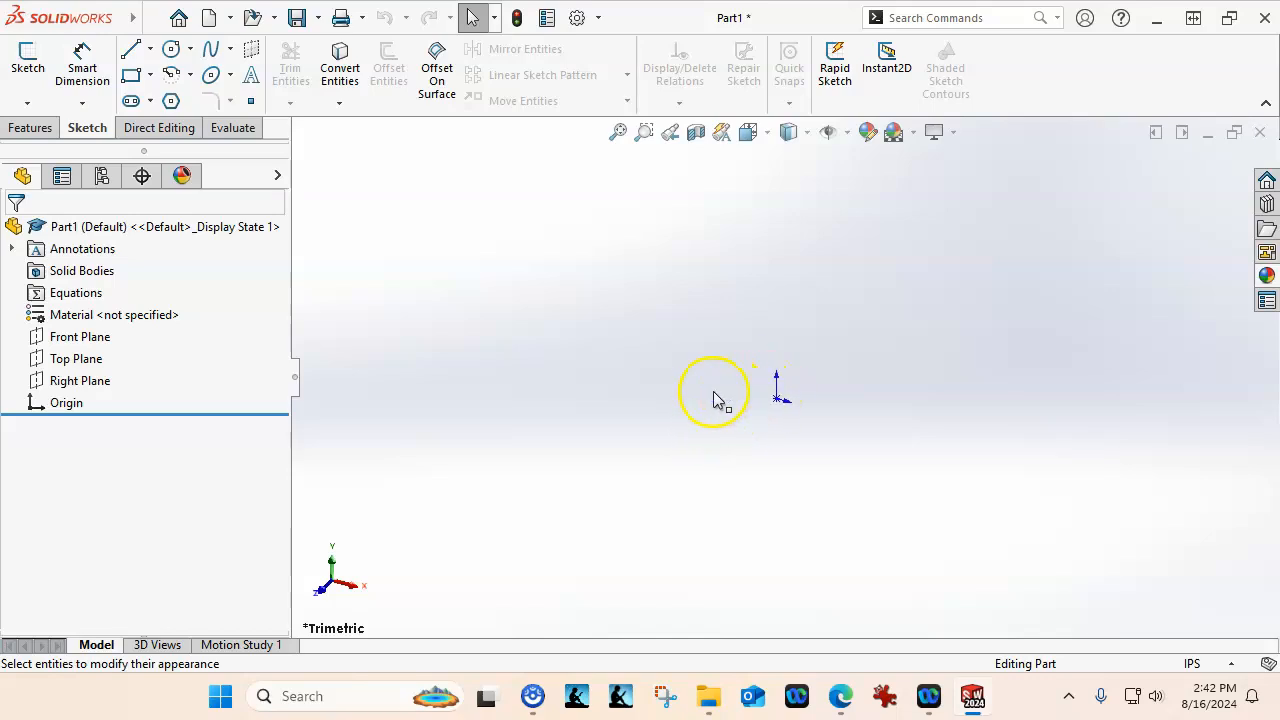
pyautogui.scroll(-3, 798, 353)
pyautogui.scroll(-3, 760, 452)
pyautogui.scroll(-3, 782, 352)
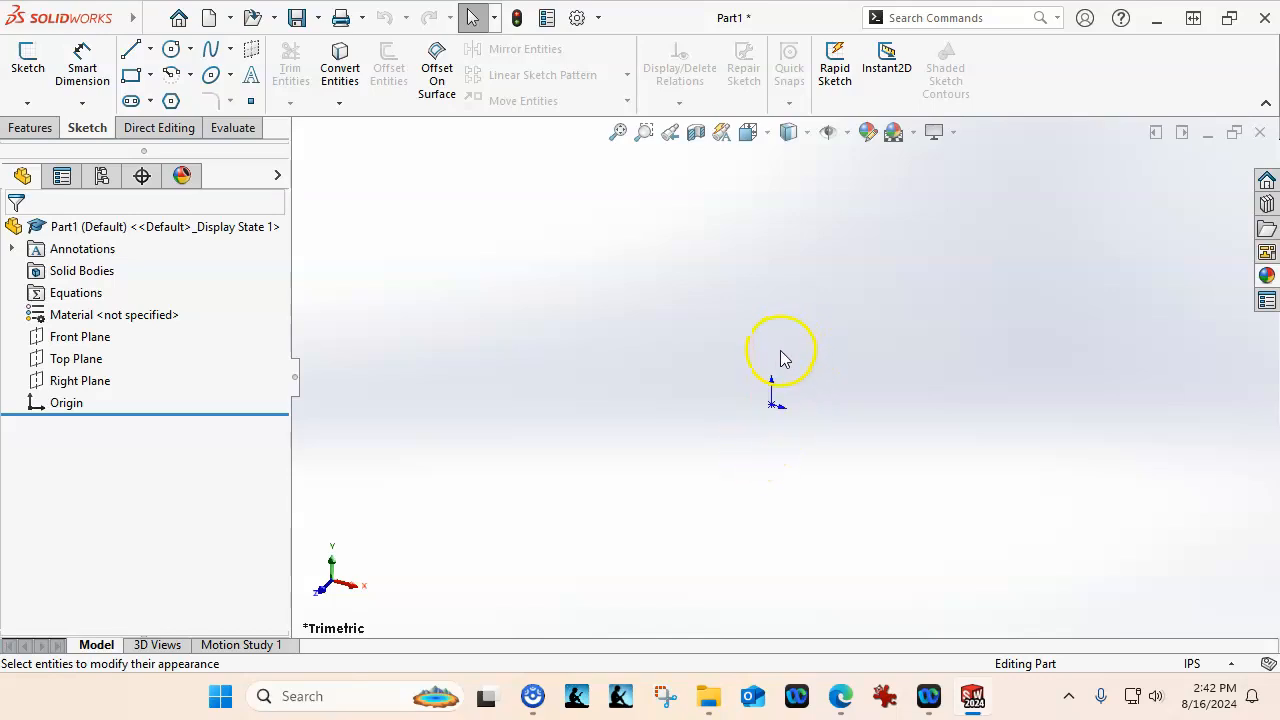
pyautogui.scroll(-3, 812, 424)
pyautogui.scroll(-3, 530, 400)
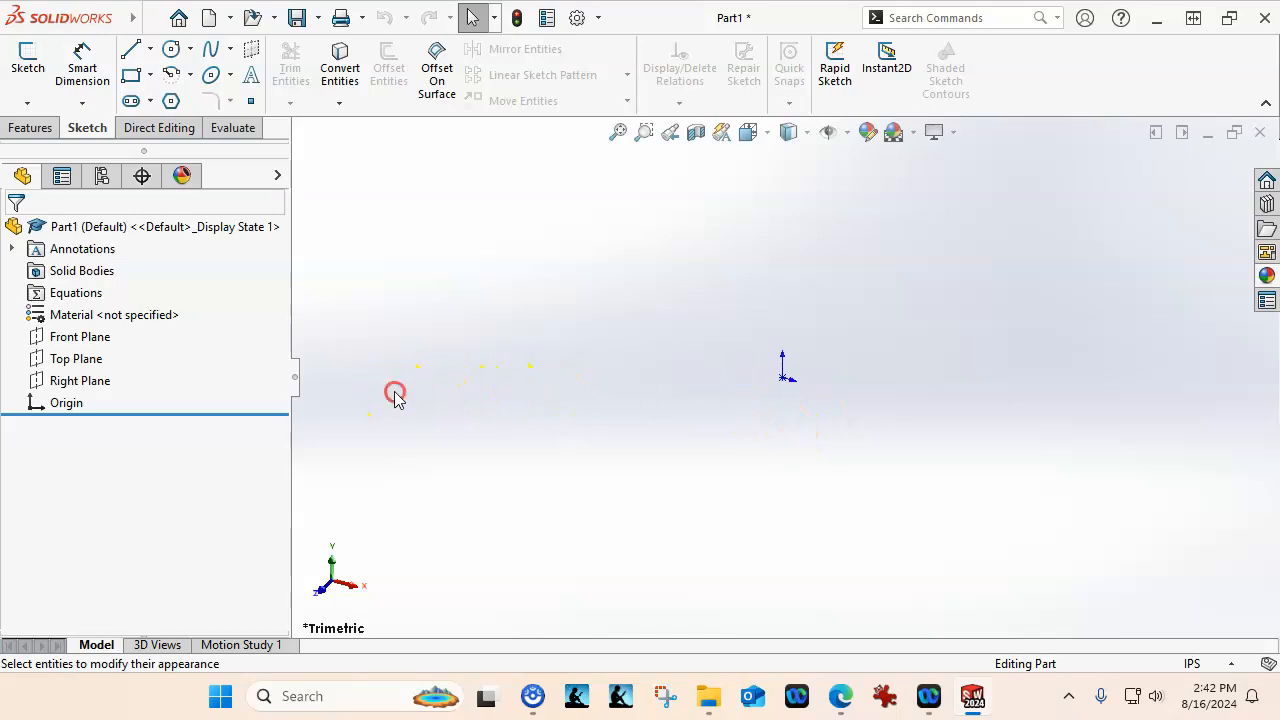
pyautogui.scroll(-5, 900, 350)
pyautogui.scroll(3, 900, 285)
pyautogui.scroll(-2, 398, 288)
pyautogui.scroll(-1, 398, 288)
pyautogui.scroll(-2, 917, 574)
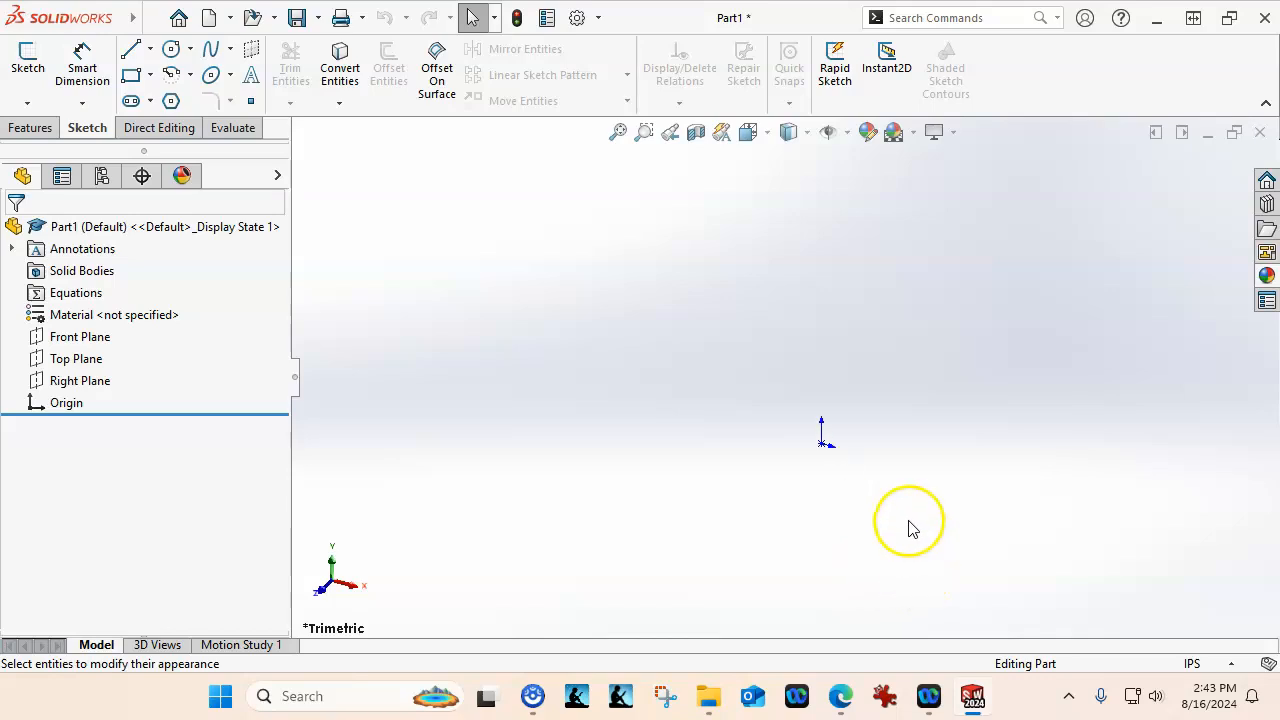
pyautogui.scroll(-2, 914, 523)
pyautogui.scroll(1, 865, 387)
pyautogui.scroll(-1, 743, 325)
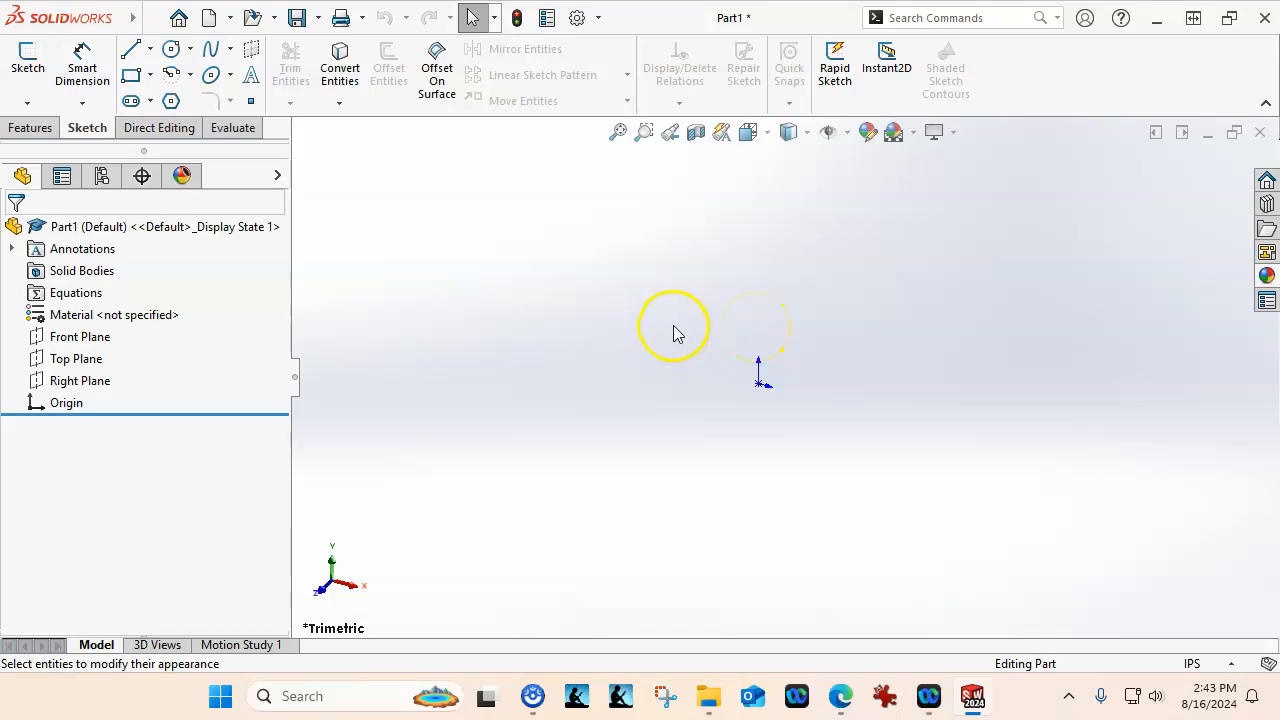
# Step: View the graphics area's context menu and command shortcut toolbar, dismissing each without choosing a command
pyautogui.rightClick(686, 322)
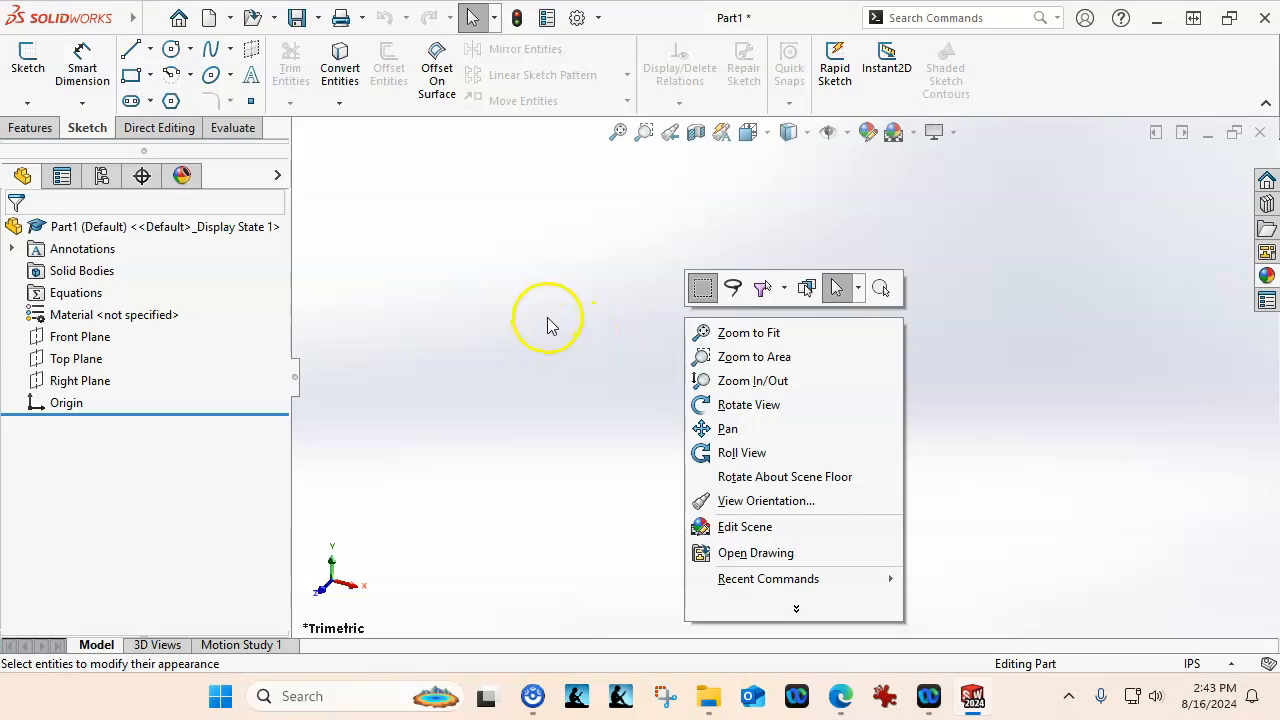
pyautogui.click(575, 310)
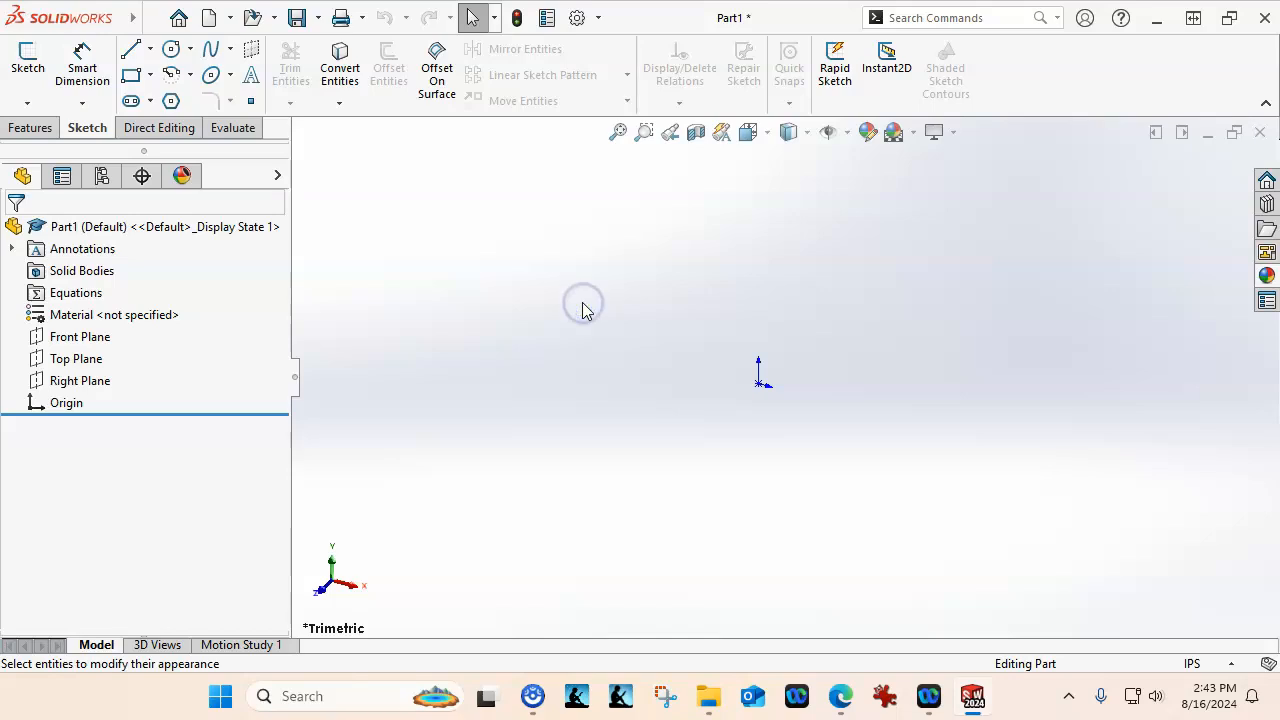
pyautogui.rightClick(583, 303)
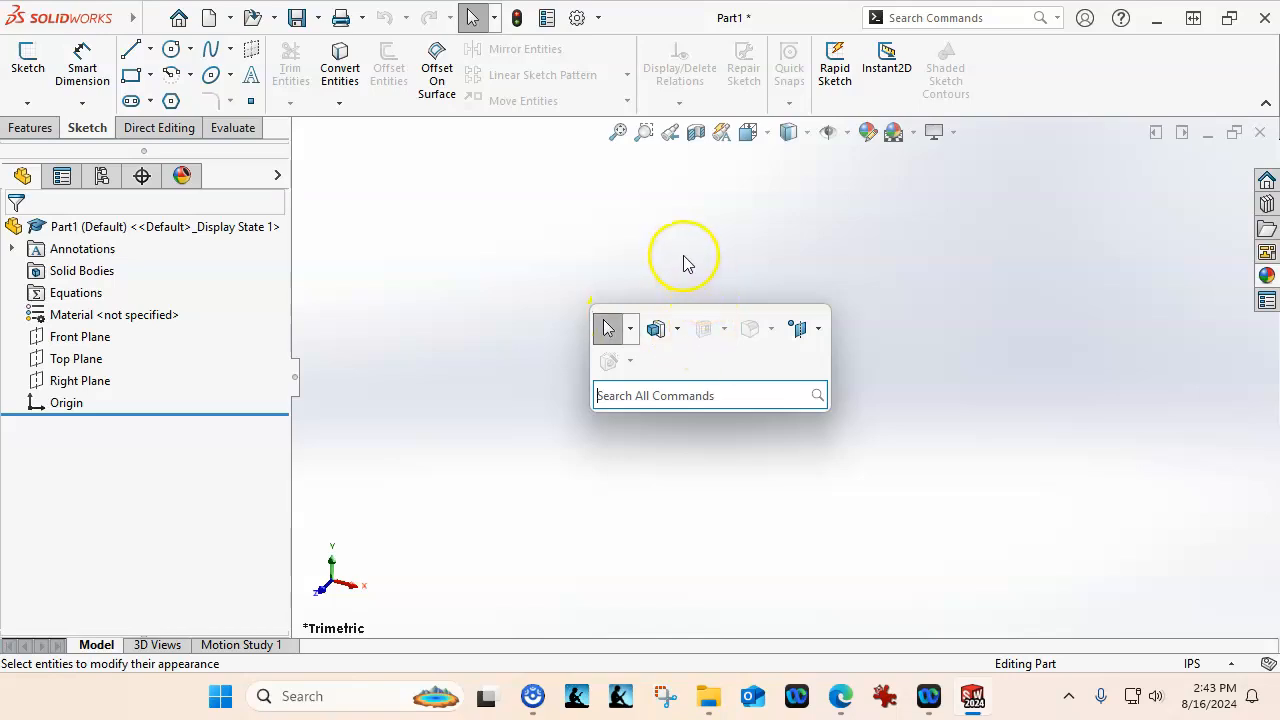
pyautogui.click(637, 220)
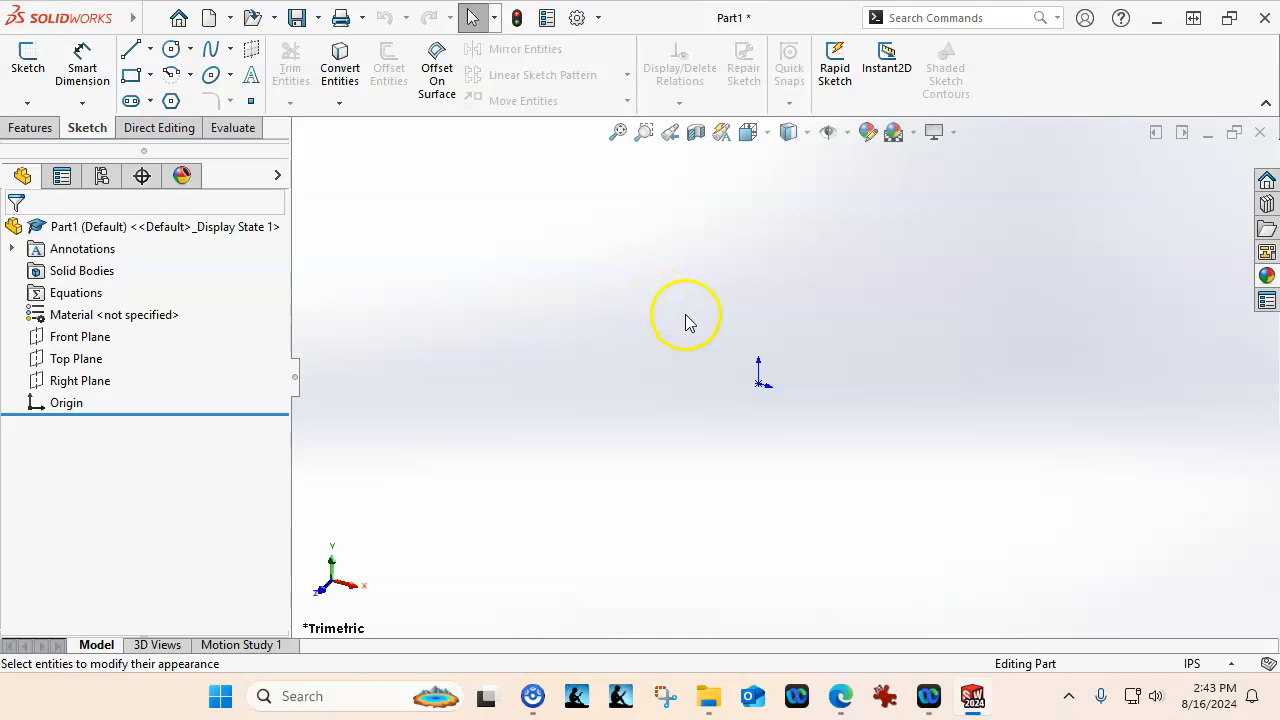
# Step: Rotate the part view around the origin away from the trimetric orientation
pyautogui.click(733, 293)
pyautogui.moveTo(733, 293)
pyautogui.mouseDown(button='middle')
pyautogui.moveTo(791, 260)
pyautogui.moveTo(860, 337)
pyautogui.moveTo(706, 366)
pyautogui.moveTo(663, 254)
pyautogui.moveTo(763, 203)
pyautogui.moveTo(860, 209)
pyautogui.mouseUp(button='middle')
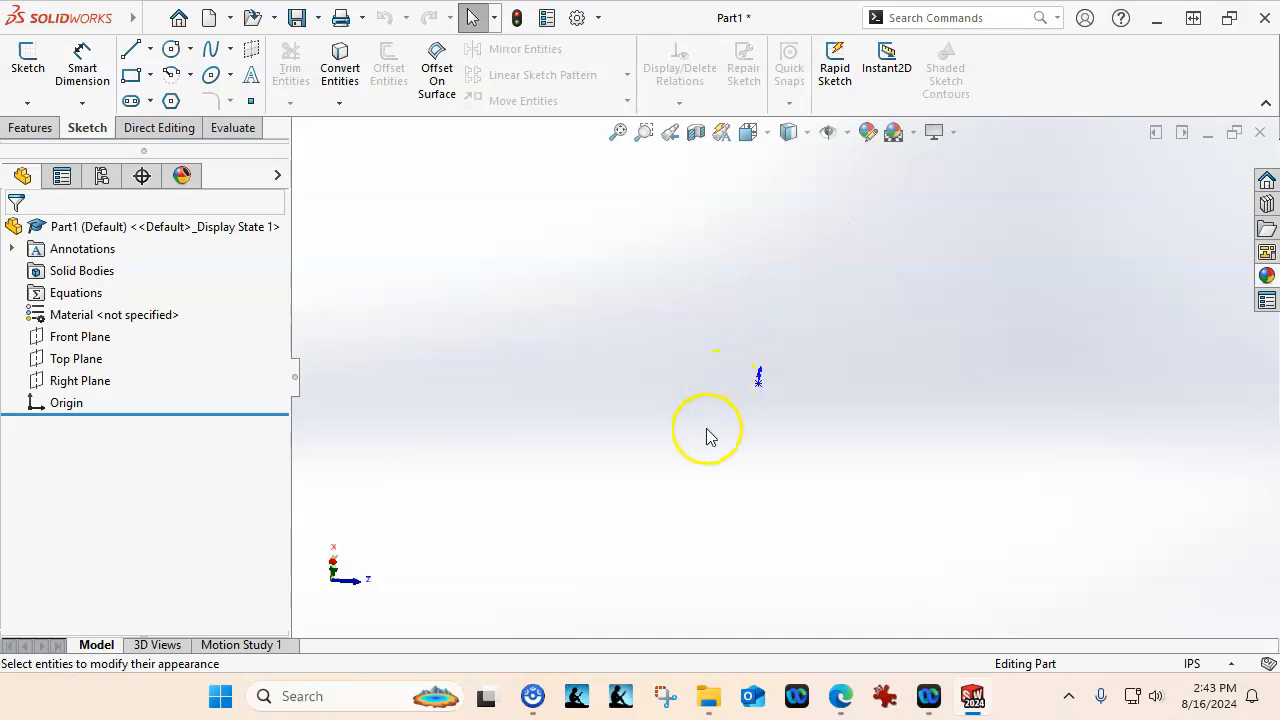
# Step: Shift the part view and square it to a face of the view selector cube
pyautogui.moveTo(699, 446)
pyautogui.keyDown('ctrl'); pyautogui.mouseDown(button='middle')
pyautogui.moveTo(555, 430)
pyautogui.moveTo(922, 412)
pyautogui.moveTo(689, 411)
pyautogui.moveTo(714, 391)
pyautogui.moveTo(689, 377)
pyautogui.moveTo(717, 263)
pyautogui.moveTo(923, 431)
pyautogui.moveTo(622, 350)
pyautogui.mouseUp(button='middle'); pyautogui.keyUp('ctrl')
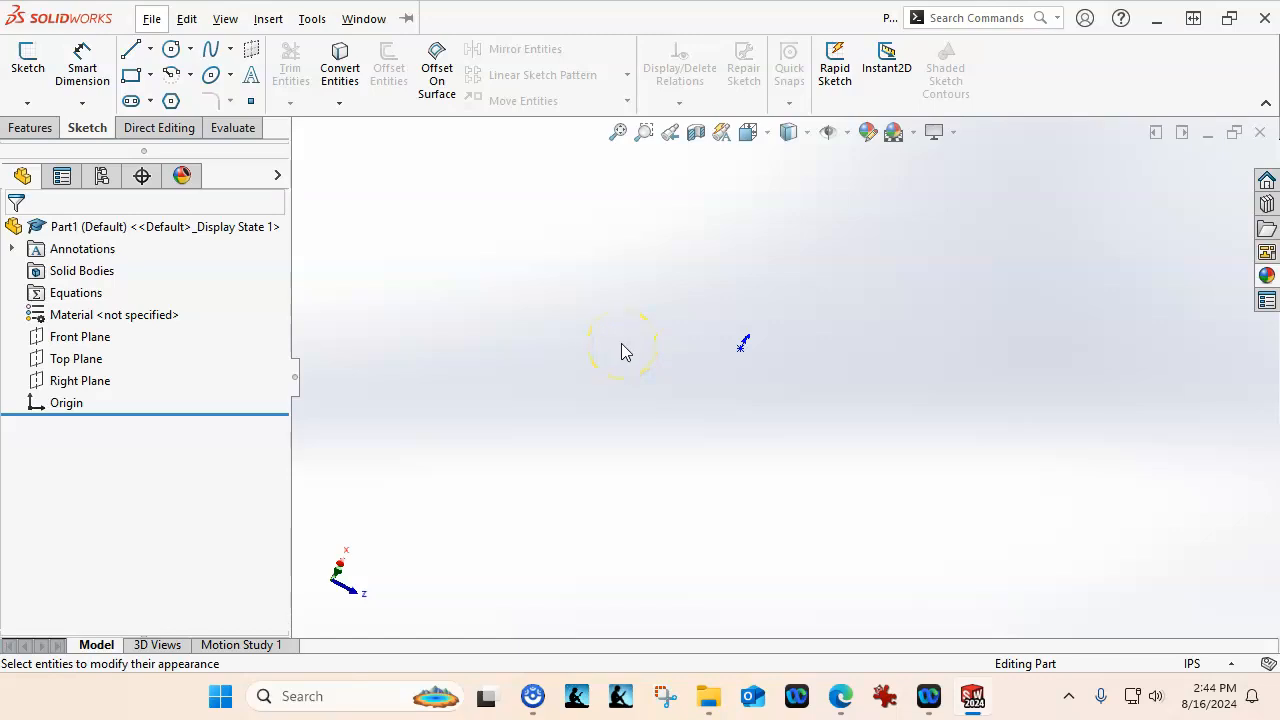
pyautogui.click(768, 133)
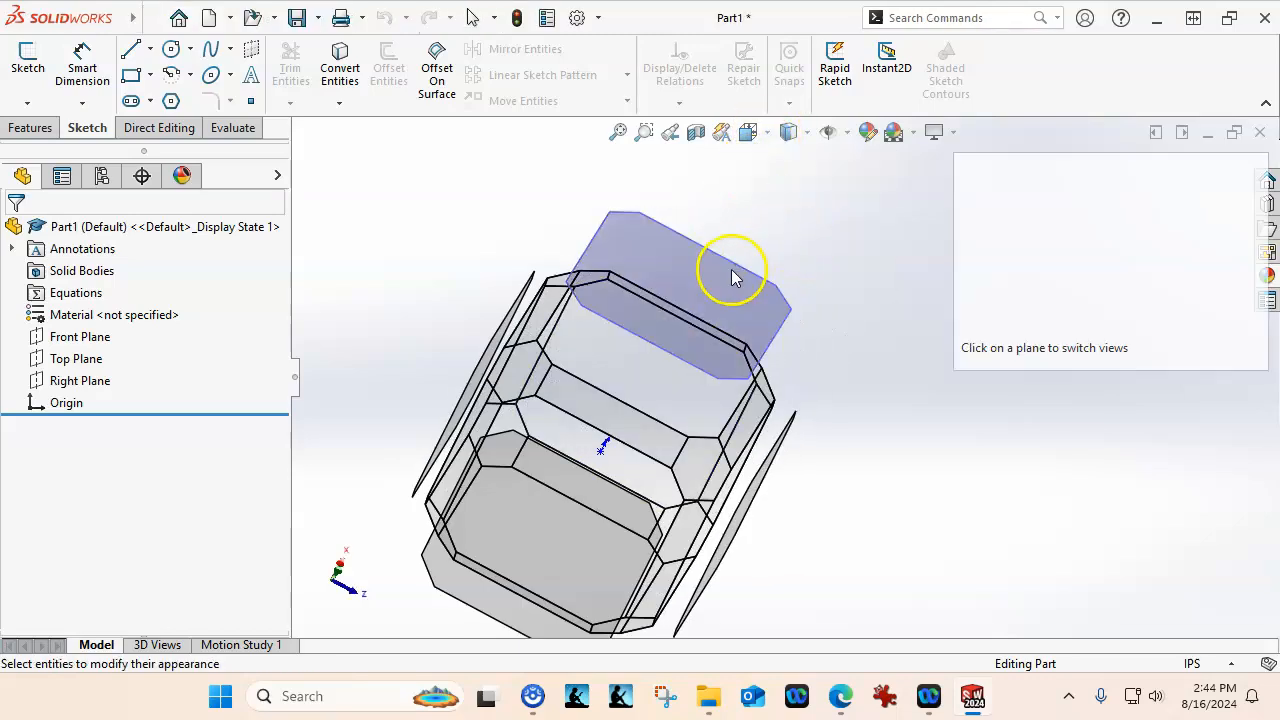
pyautogui.click(709, 466)
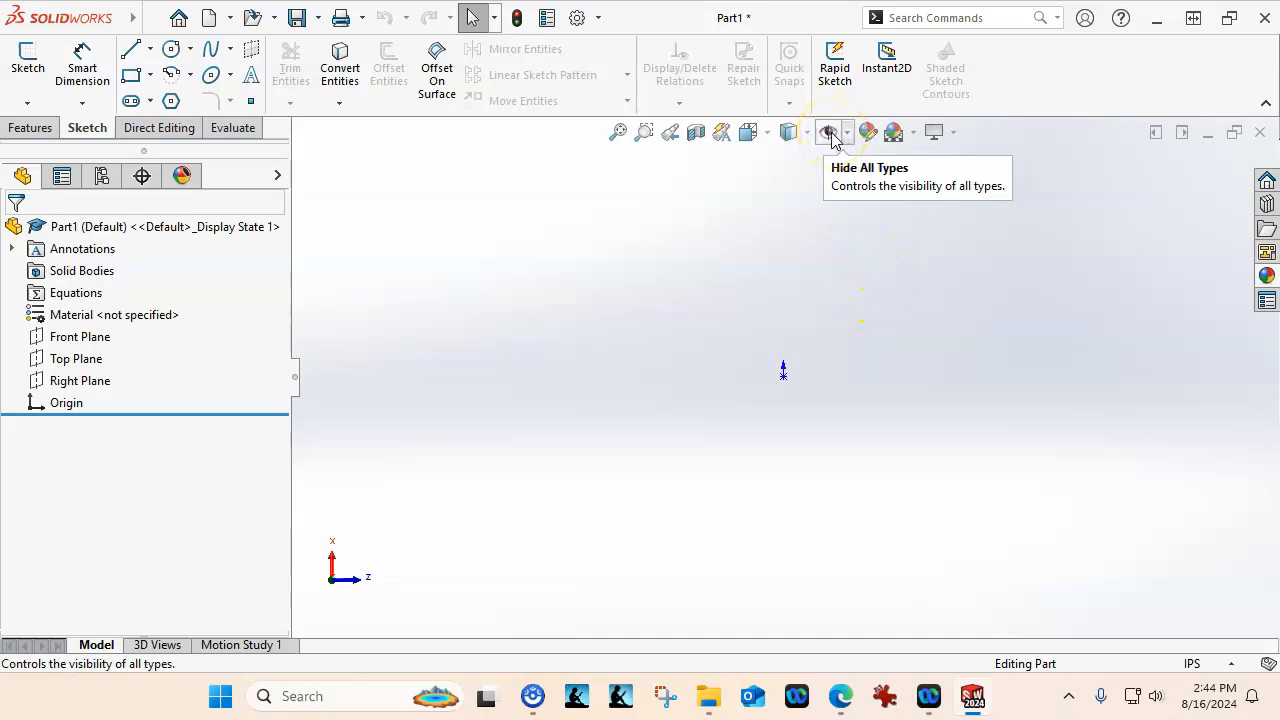
# Step: Set the part view to Isometric and bring up the Orientation dialog with its view selector cube, dismissing it without another choice
pyautogui.click(768, 133)
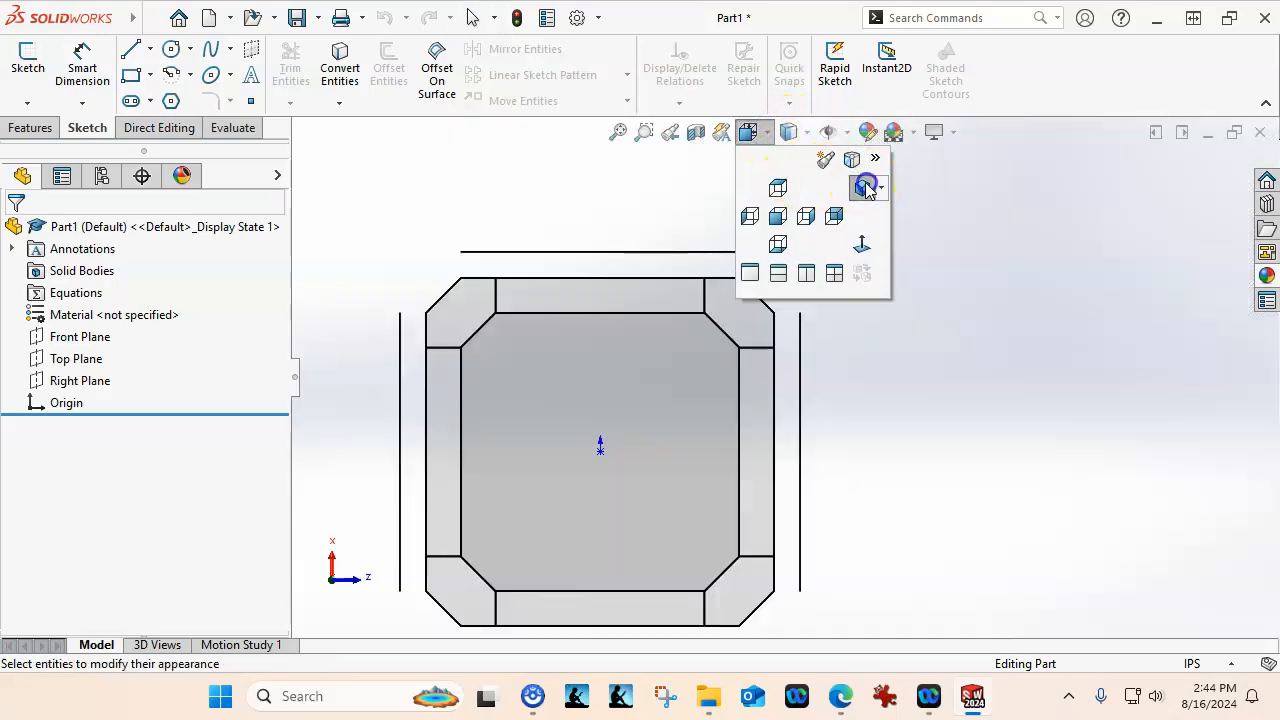
pyautogui.click(866, 184)
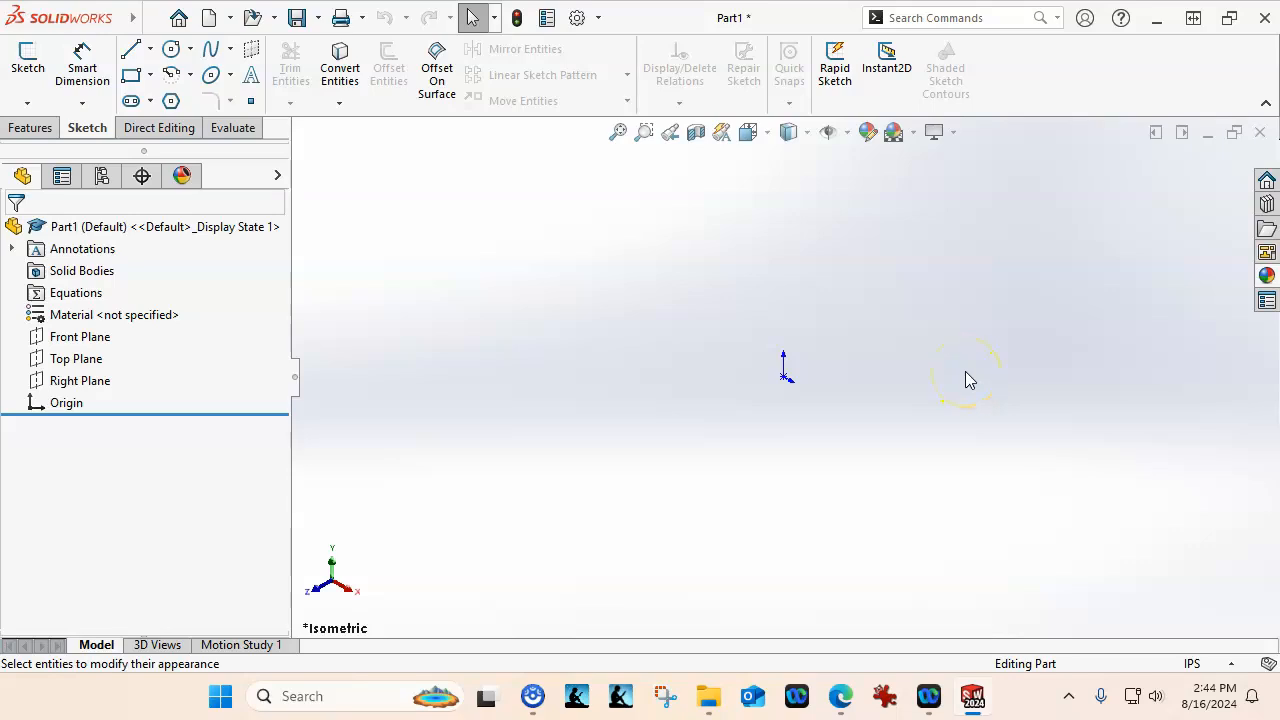
pyautogui.press('space')
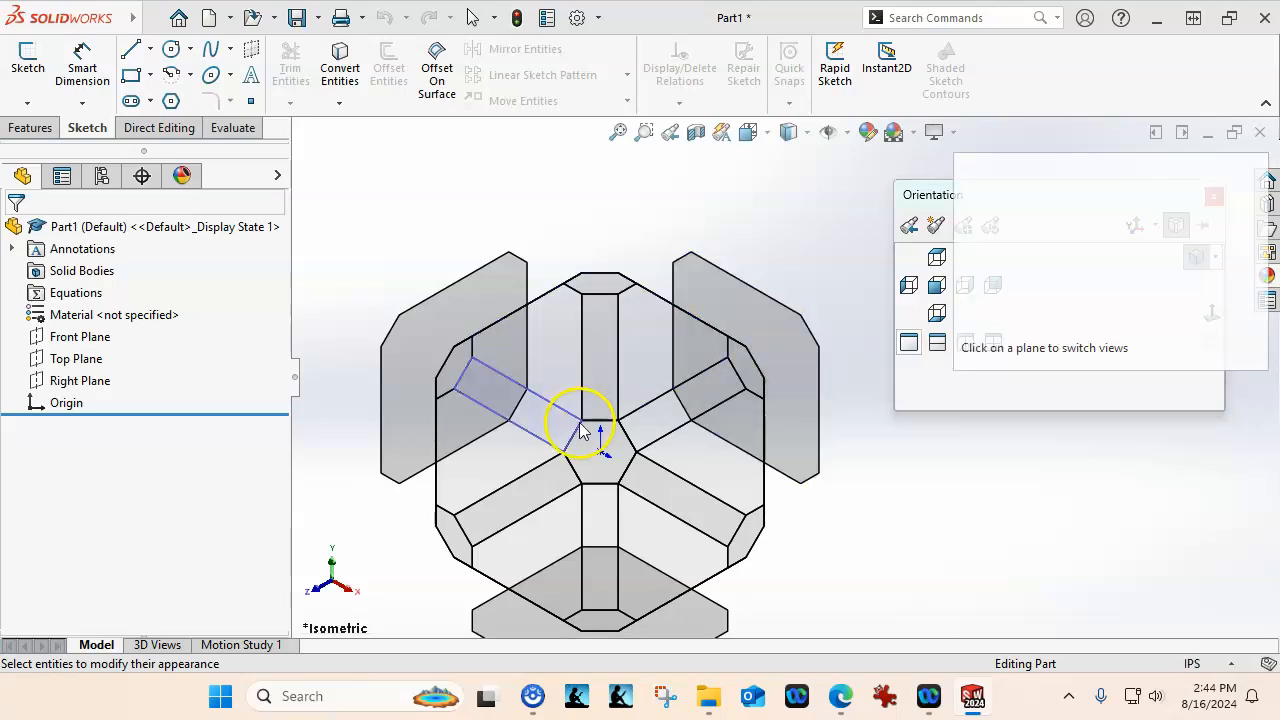
pyautogui.click(1030, 467)
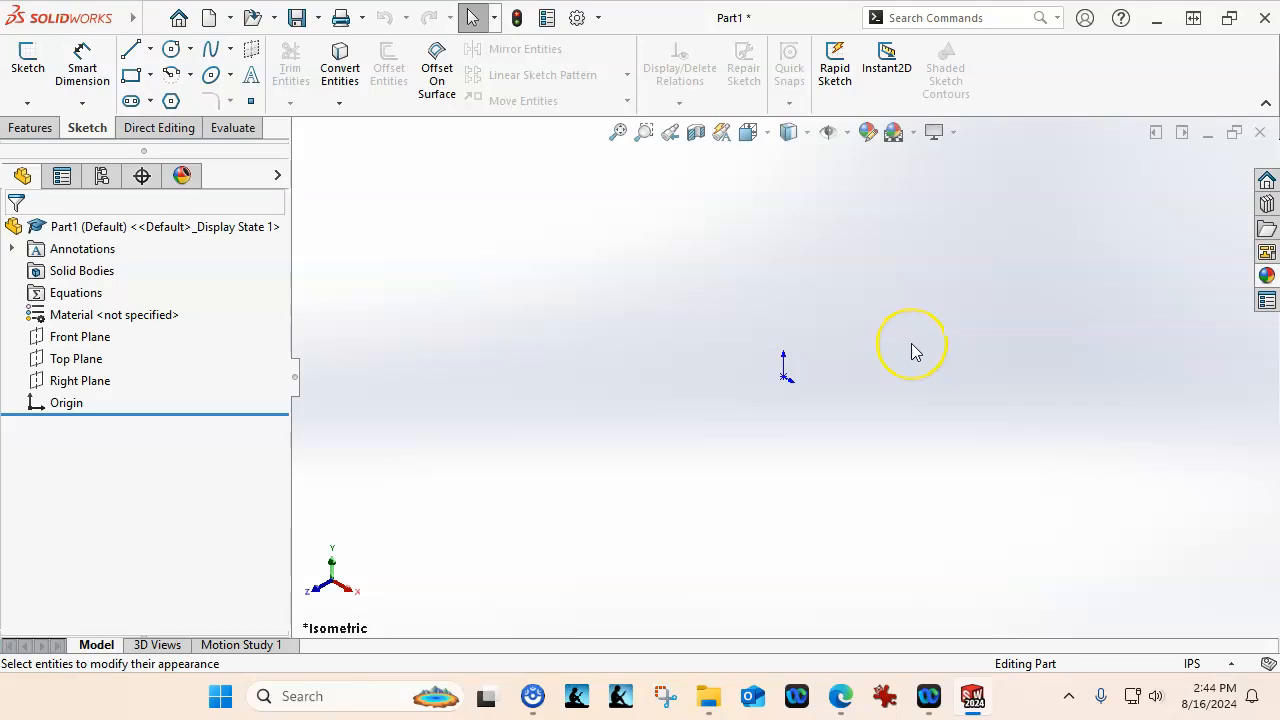
# Step: Cycle the part through the Front, Back, Left, Right, Top and Bottom standard views, ending in Isometric
pyautogui.moveTo(917, 349); pyautogui.dragTo(921, 352, button='middle')
pyautogui.hotkey('ctrl', '1')
pyautogui.hotkey('ctrl', '2')
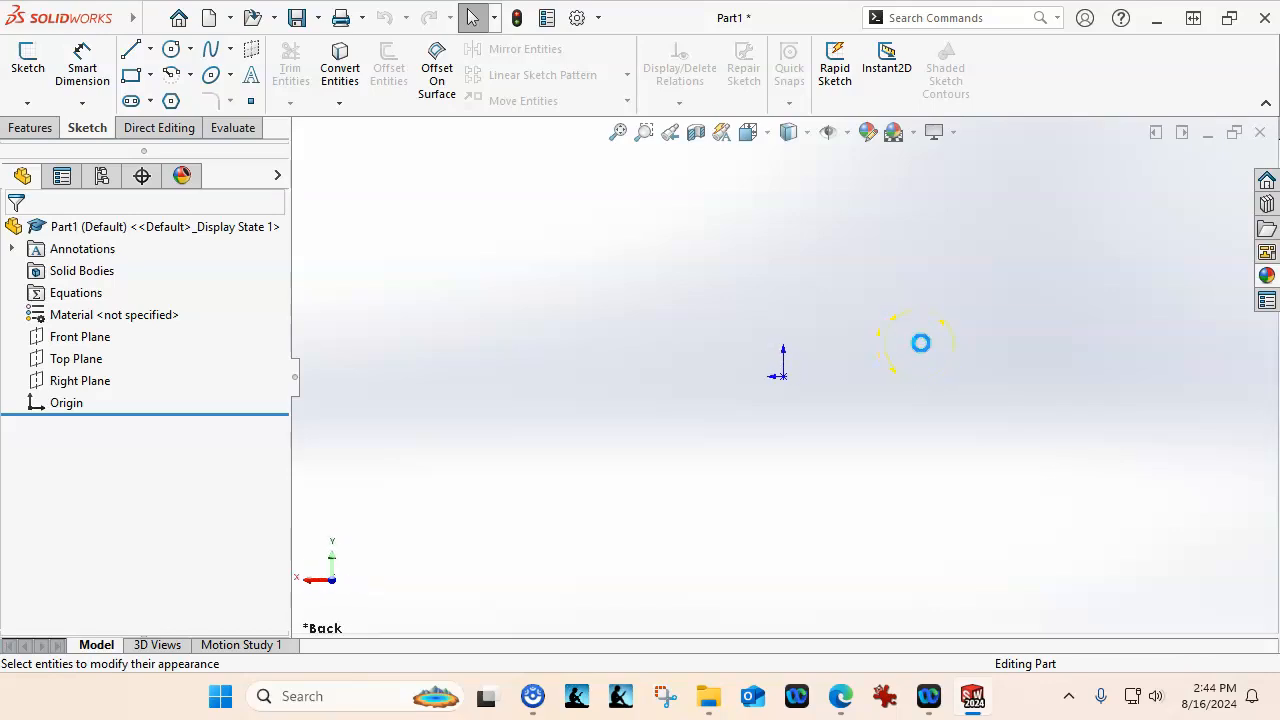
pyautogui.hotkey('ctrl', '3')
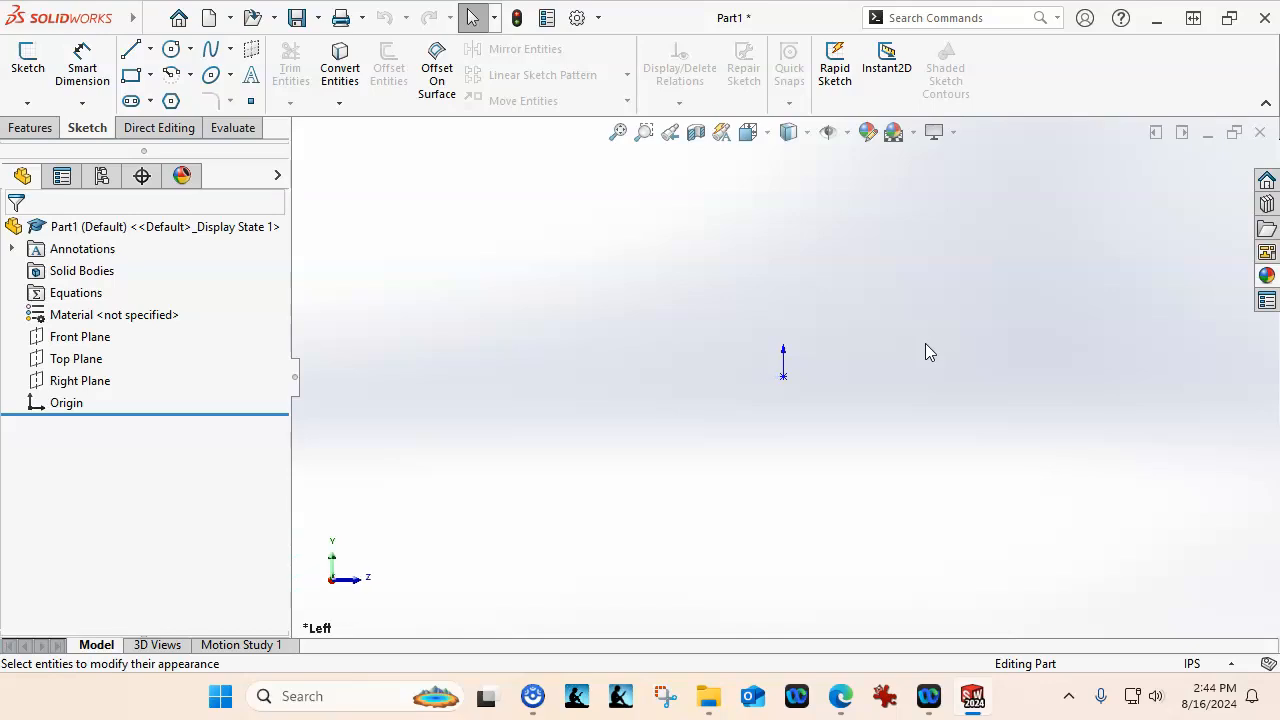
pyautogui.hotkey('ctrl', '4')
pyautogui.hotkey('ctrl', '5')
pyautogui.hotkey('ctrl', '6')
pyautogui.hotkey('ctrl', '7')
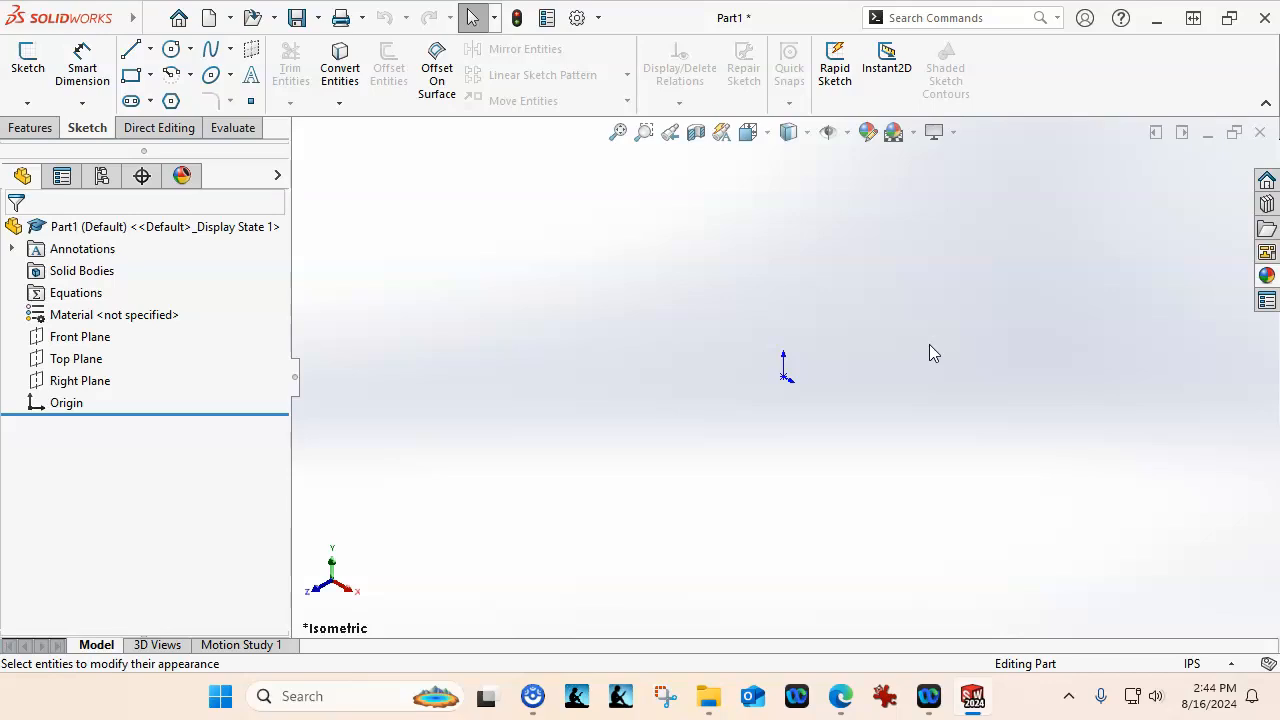
# Step: Select the Front Plane, view it in the Front orientation, and clear the selection
pyautogui.click(78, 337)
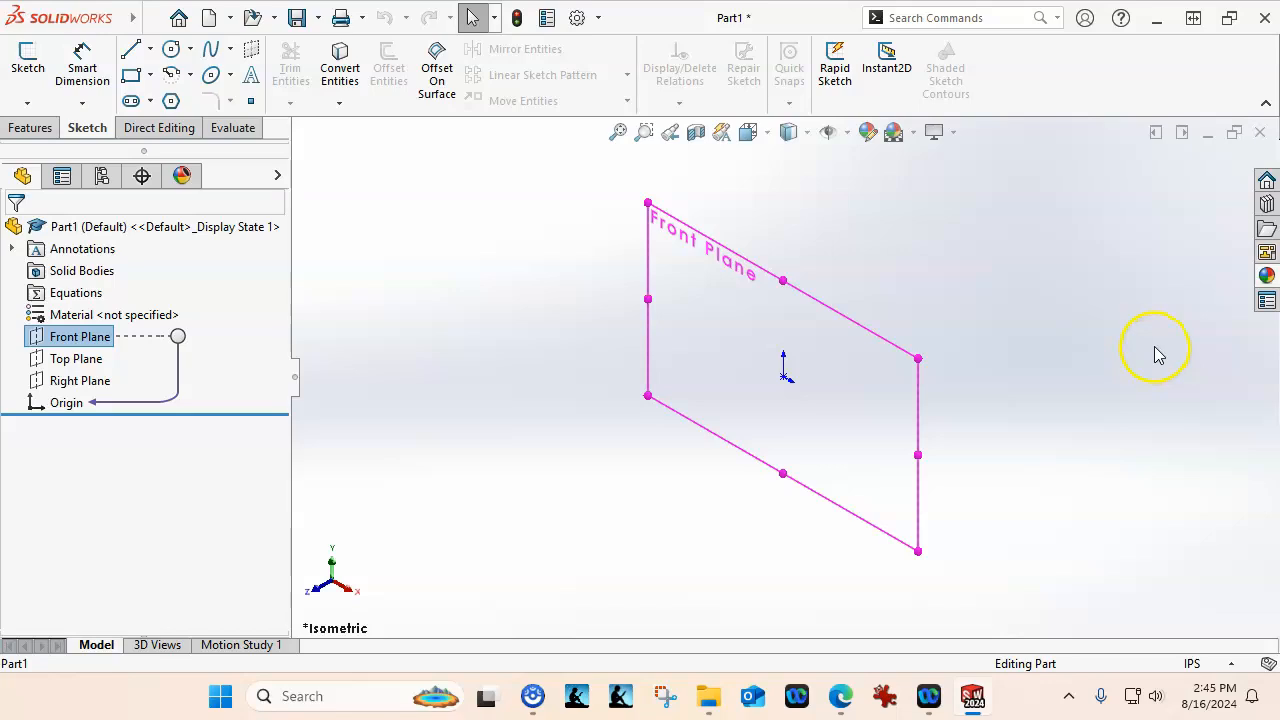
pyautogui.hotkey('ctrl', '1')
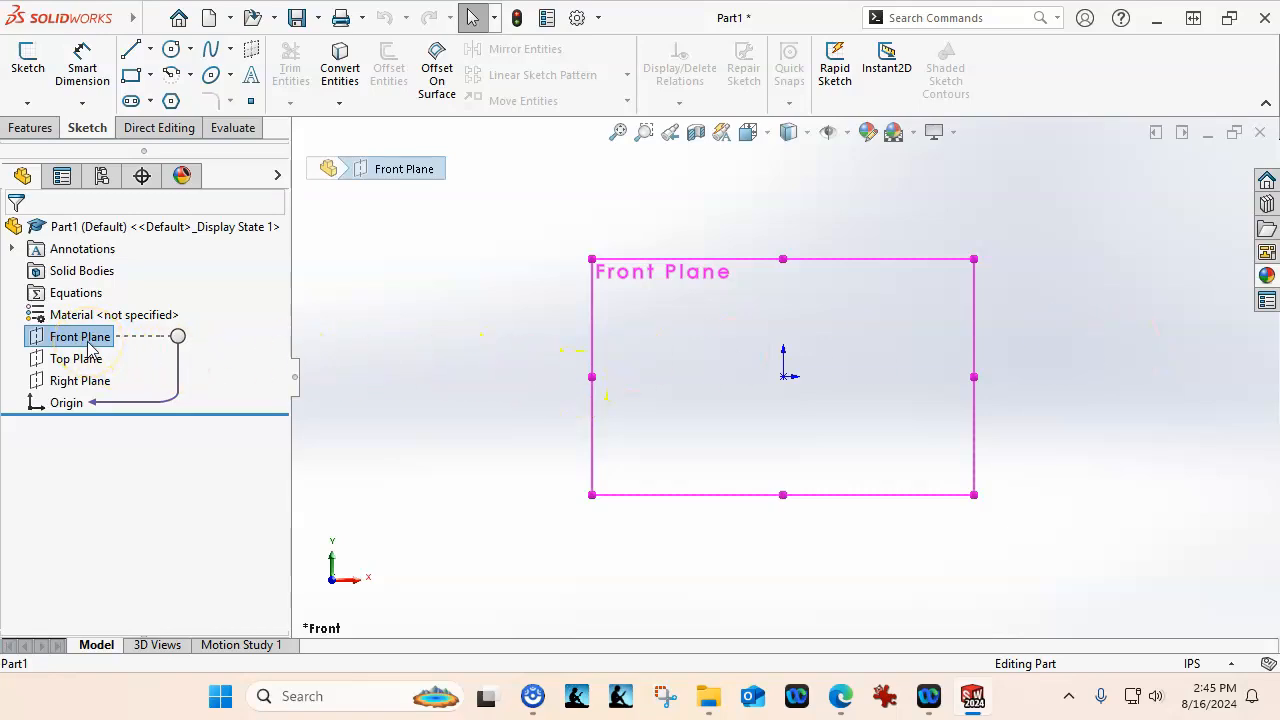
pyautogui.click(521, 330)
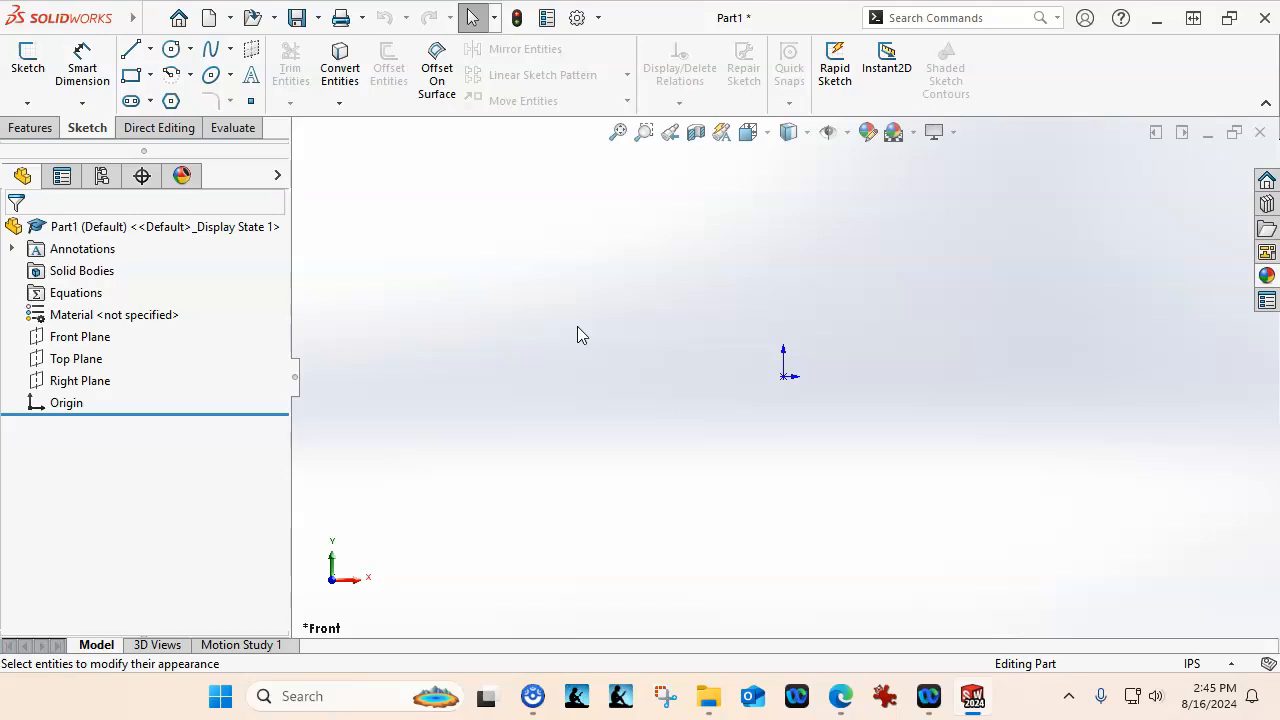
pyautogui.click(562, 295)
pyautogui.click(545, 312)
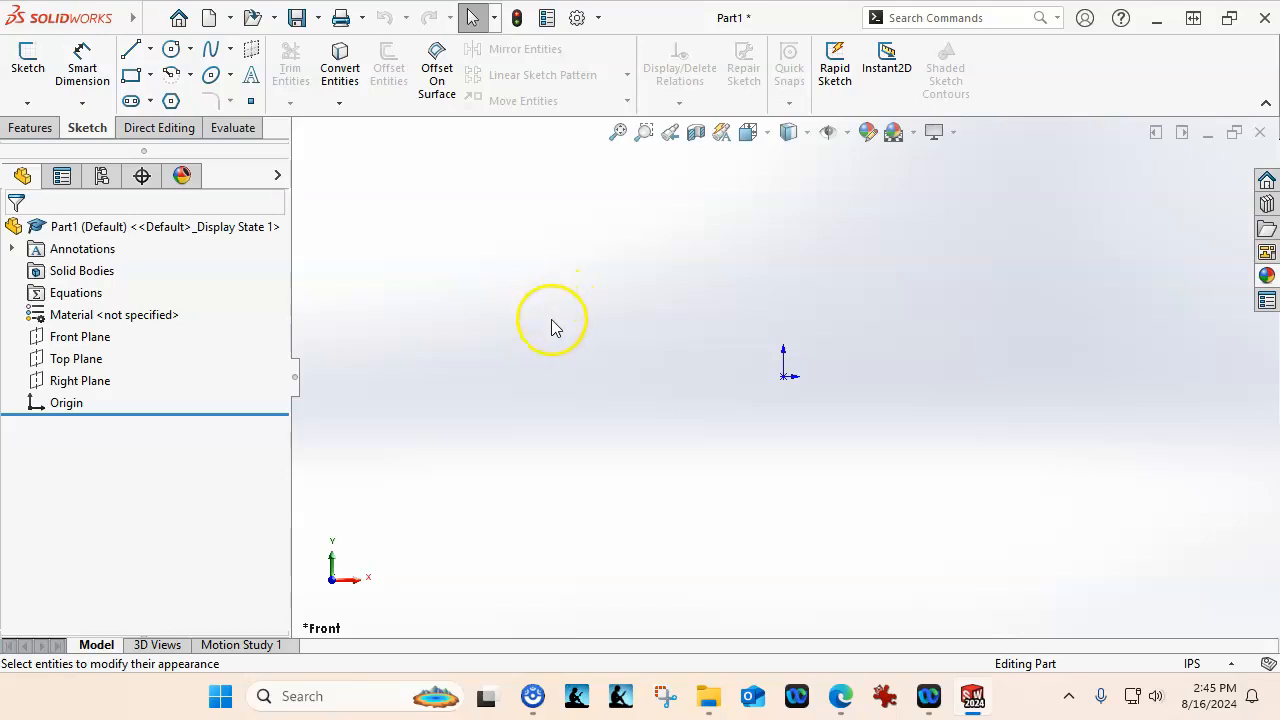